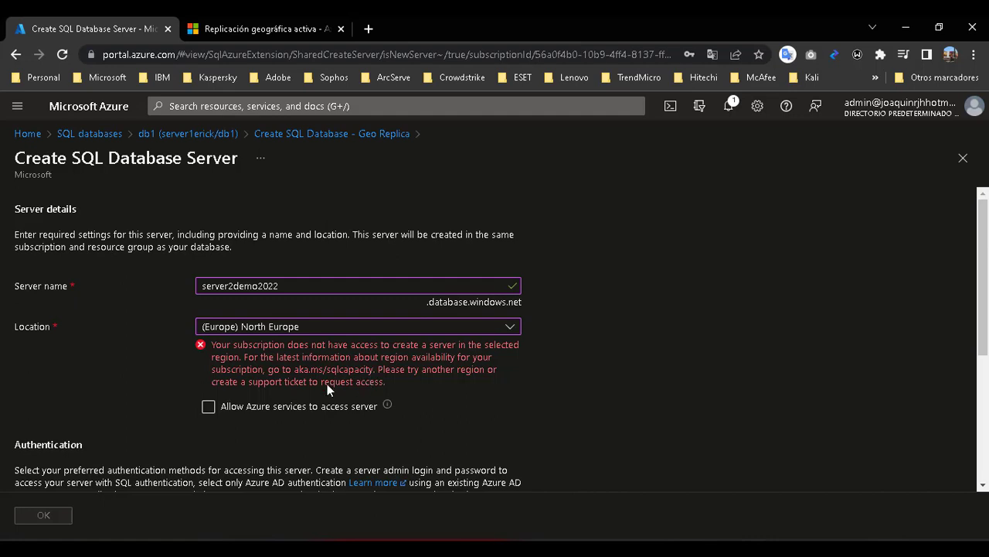
Step: Try (US) West US 2 and (US) East US 2 as the location of the new SQL server
left_click(287, 328)
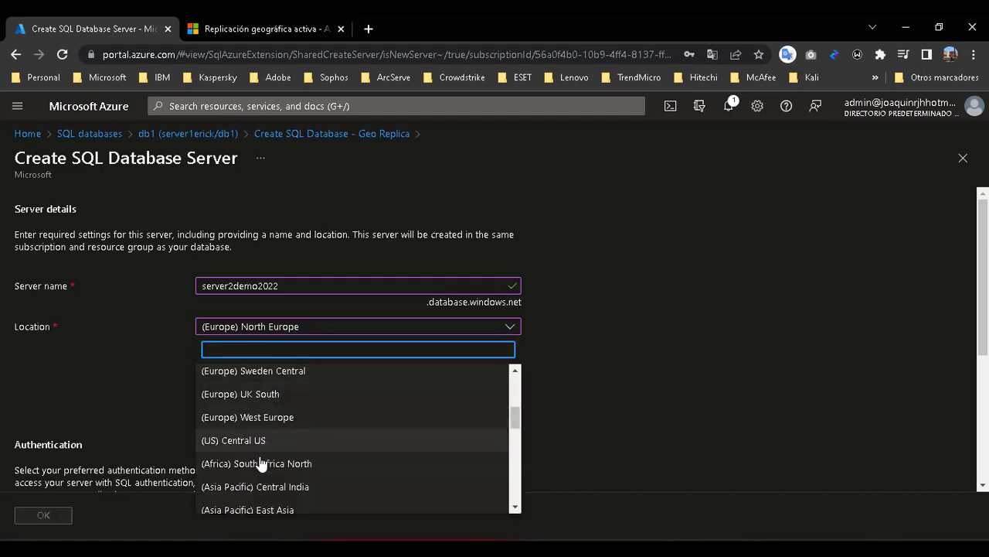
scroll(260, 464, "up", 3)
scroll(255, 456, "down", 1)
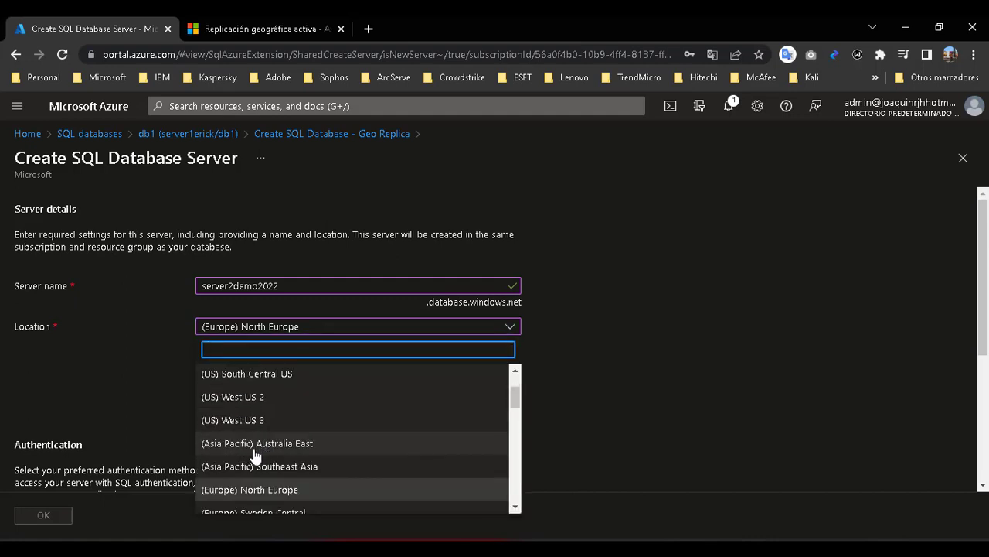
left_click(255, 399)
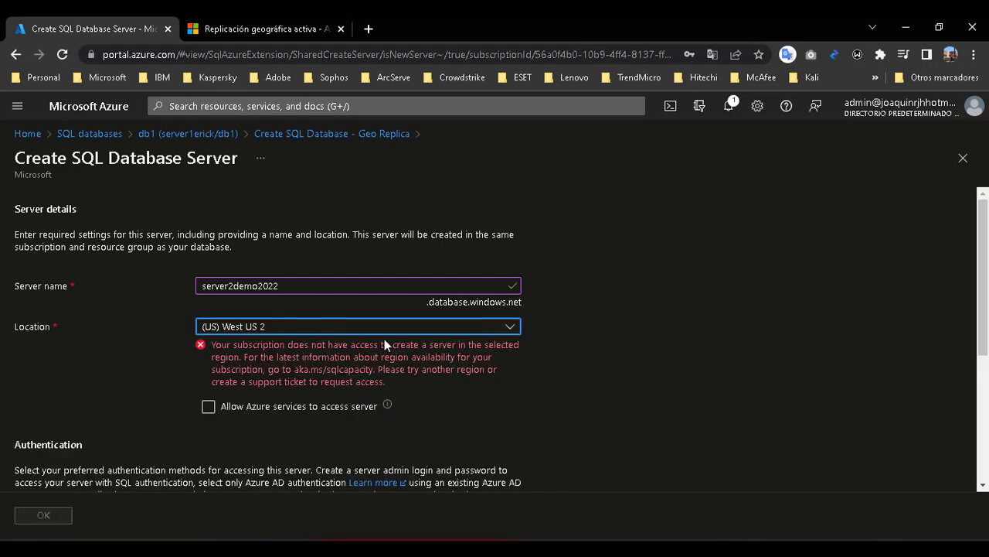
left_click(360, 328)
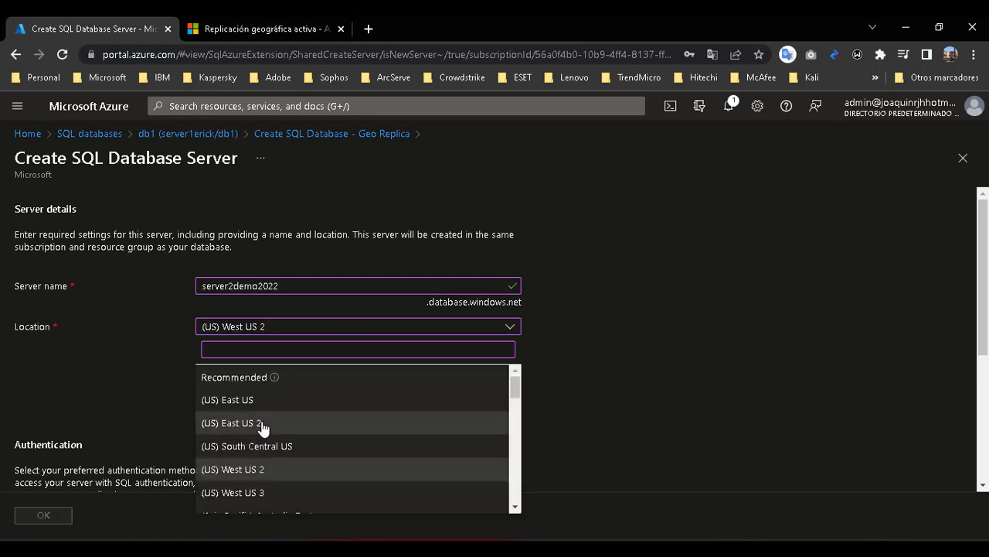
left_click(260, 423)
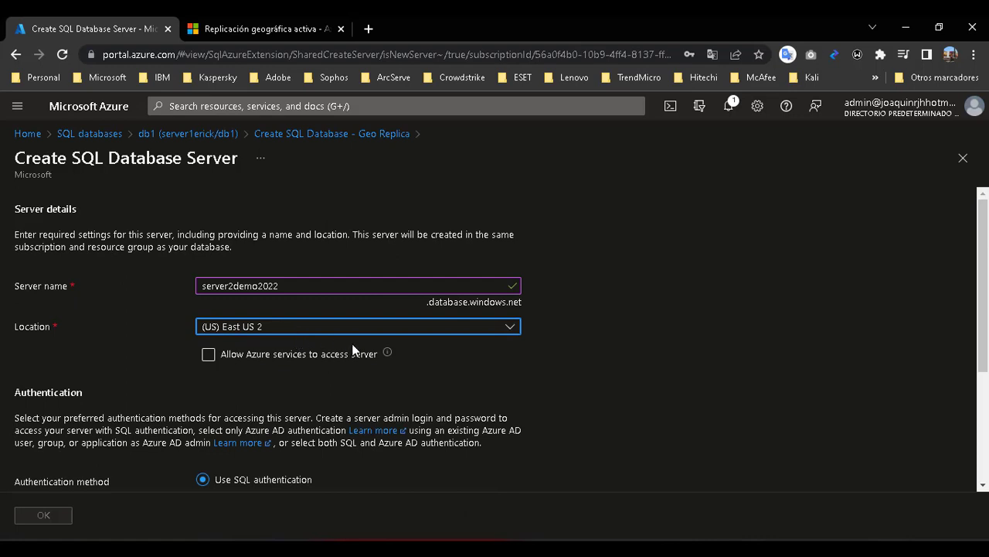
Step: Set the new server's location to (US) Central US and allow Azure services to access the server
left_click(264, 336)
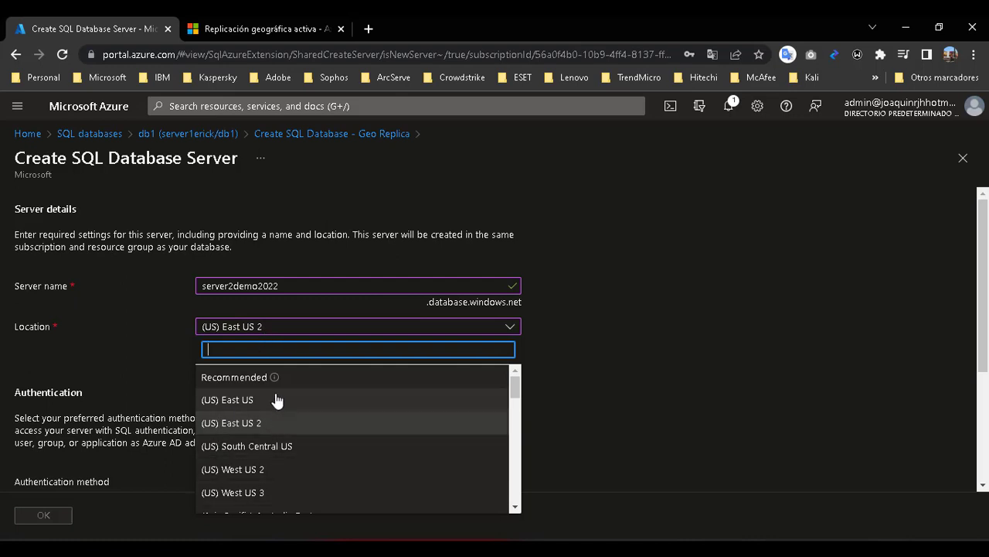
scroll(329, 473, "down", 3)
scroll(328, 473, "down", 1)
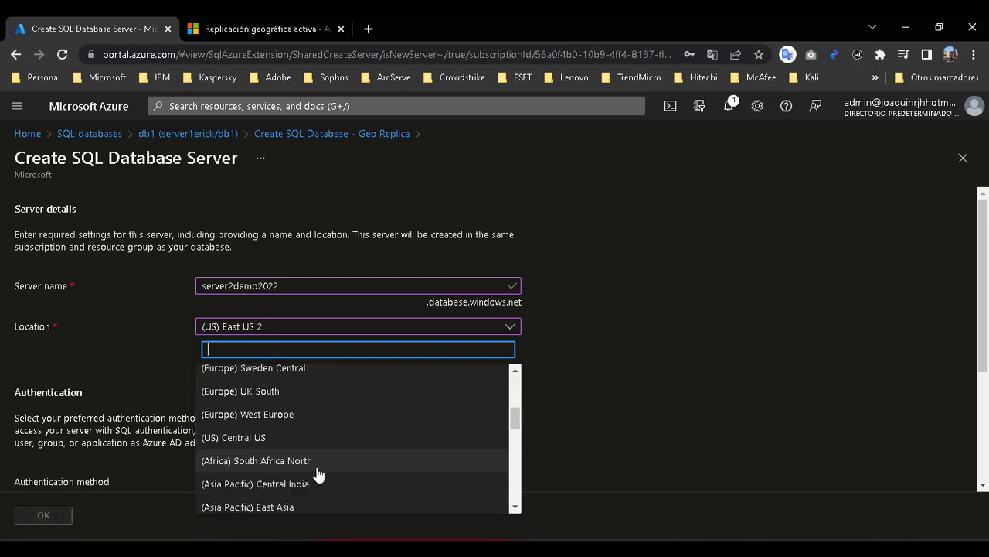
left_click(250, 438)
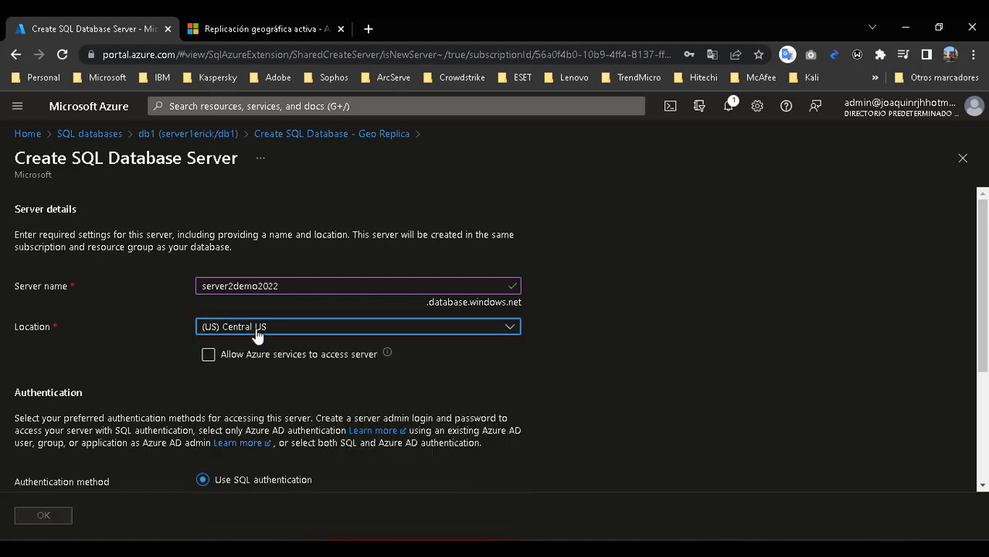
left_click(552, 359)
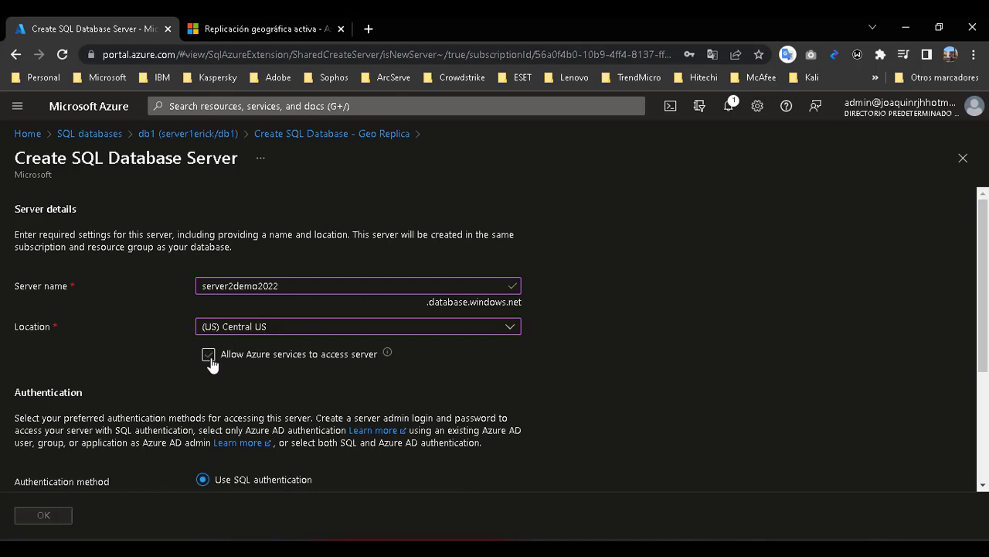
mouse_move(387, 358)
Step: Enter the server admin password again as confirmation and accept the new server's settings
scroll(131, 397, "down", 2)
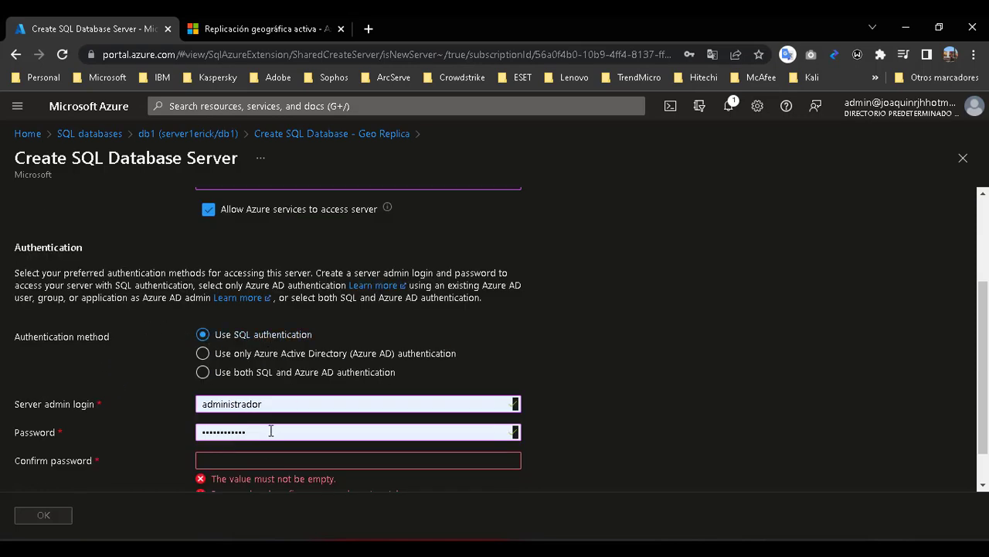
left_click(255, 460)
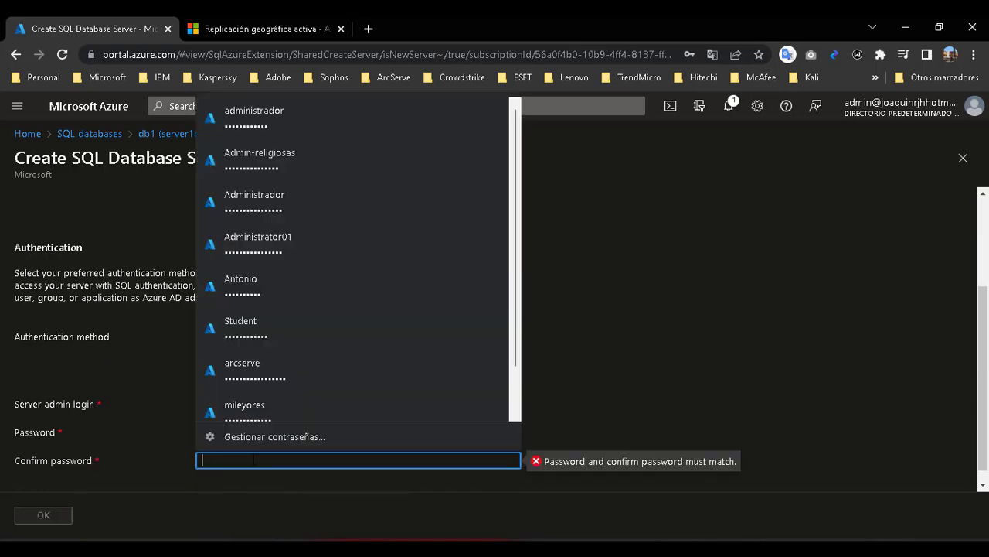
type("•••••••••••")
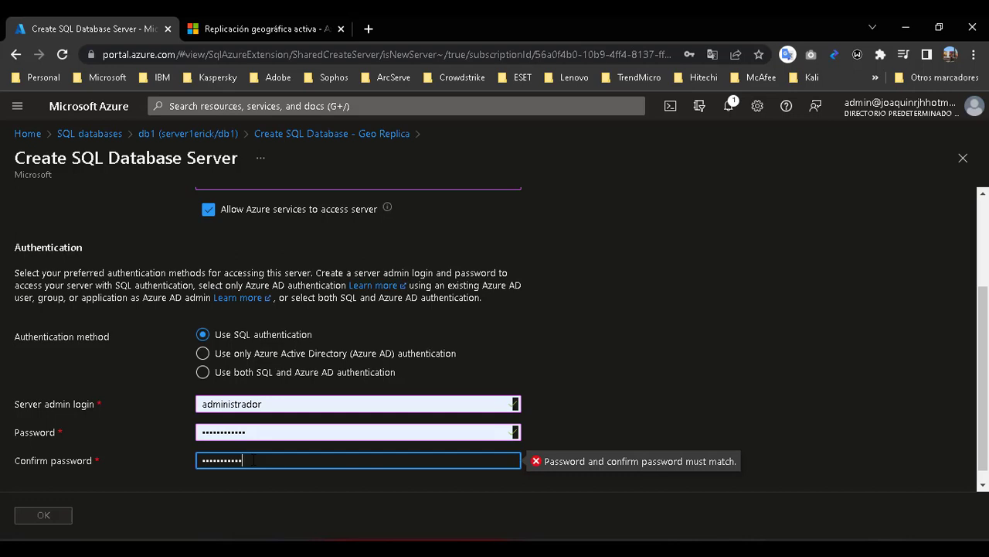
scroll(252, 363, "down", 1)
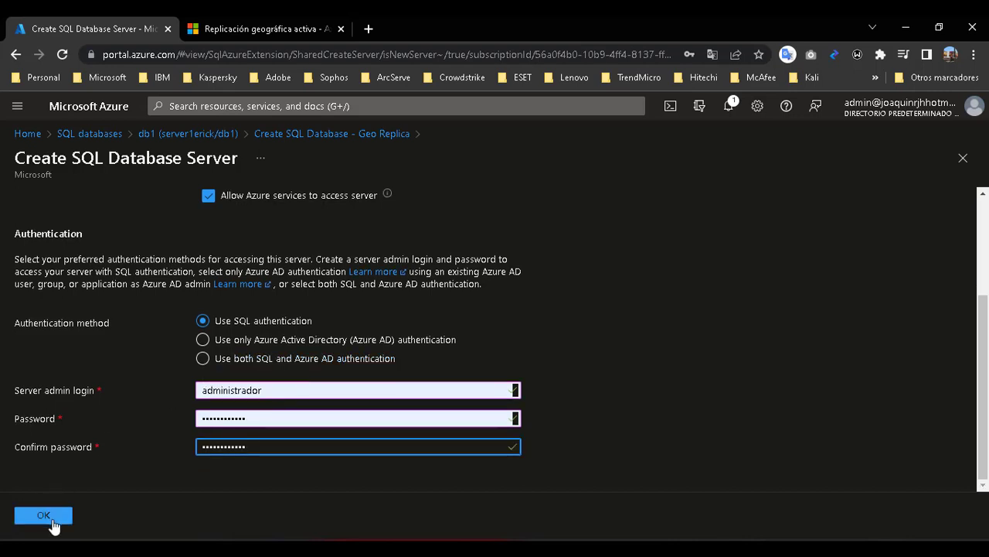
left_click(43, 515)
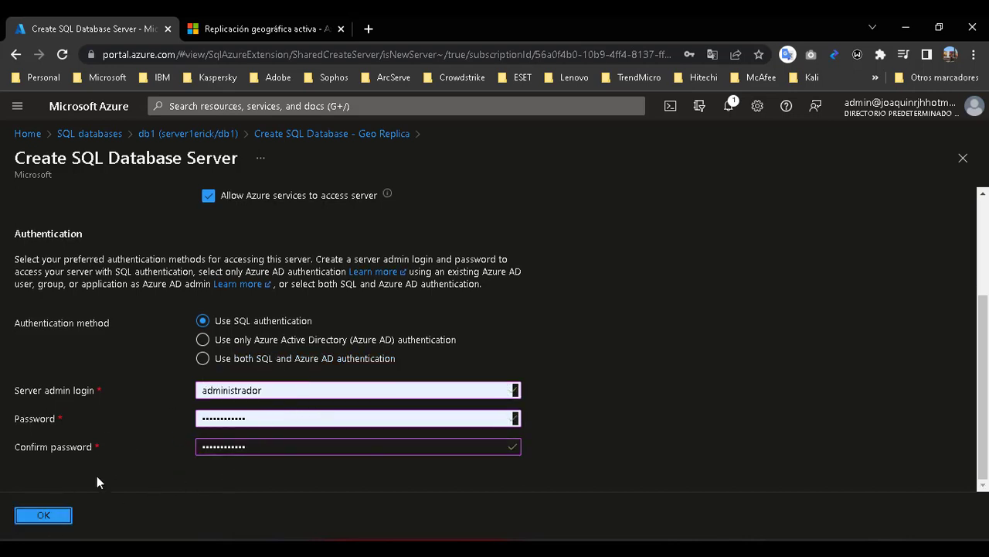
left_click(64, 515)
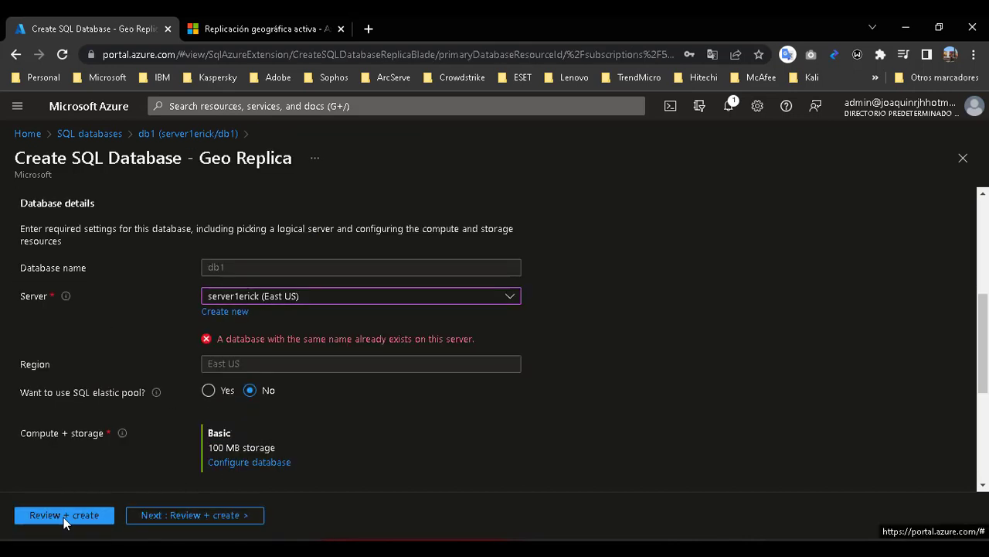
Step: Check the SQL elastic pool choices, leave No selected, and review the replica's compute, storage and backup redundancy settings
left_click(209, 376)
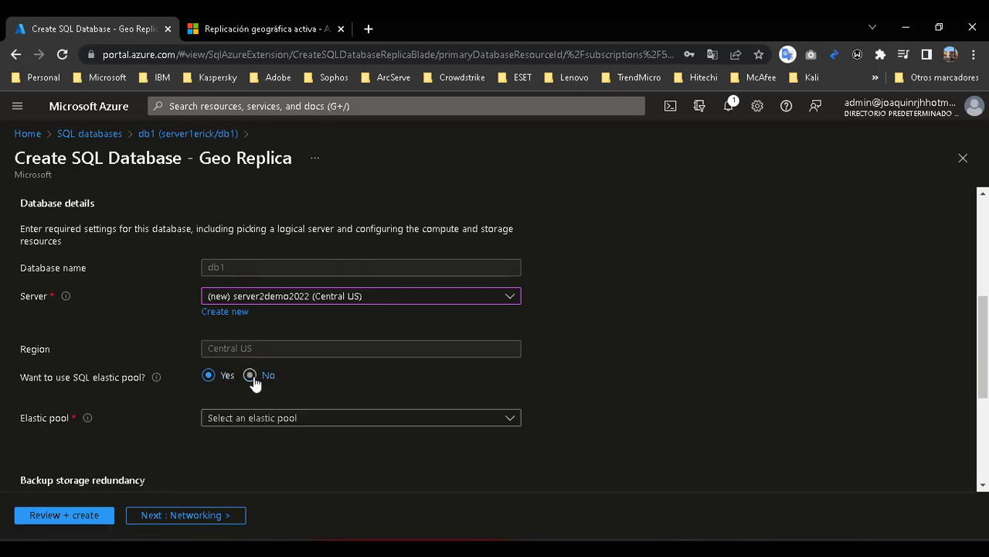
left_click(250, 376)
scroll(258, 409, "down", 2)
scroll(252, 342, "up", 1)
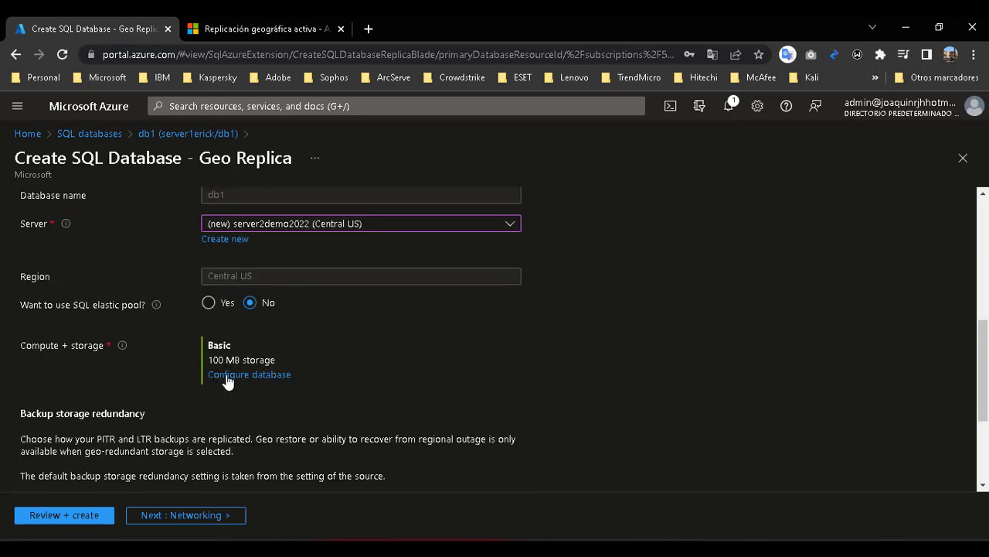
scroll(231, 360, "up", 1)
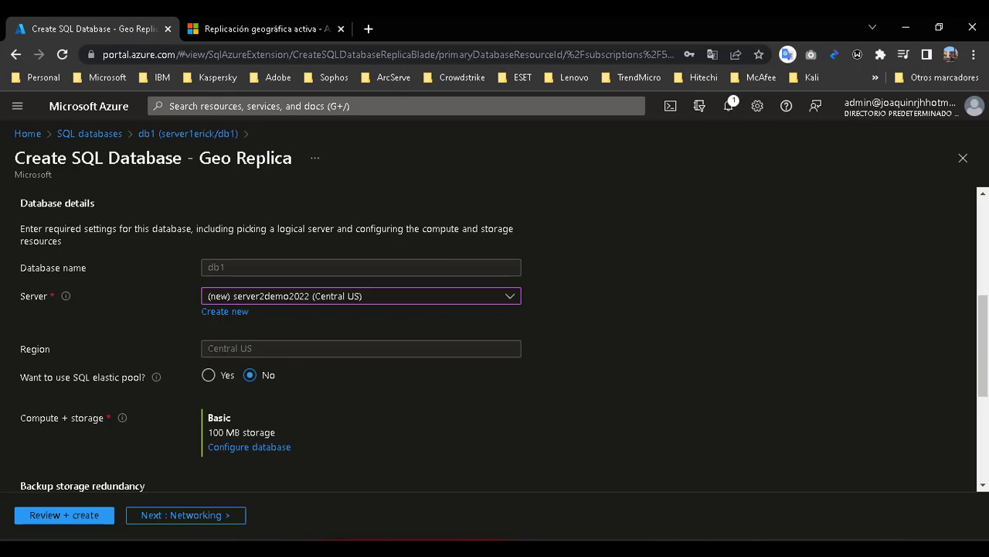
left_click_drag(207, 417, 274, 432)
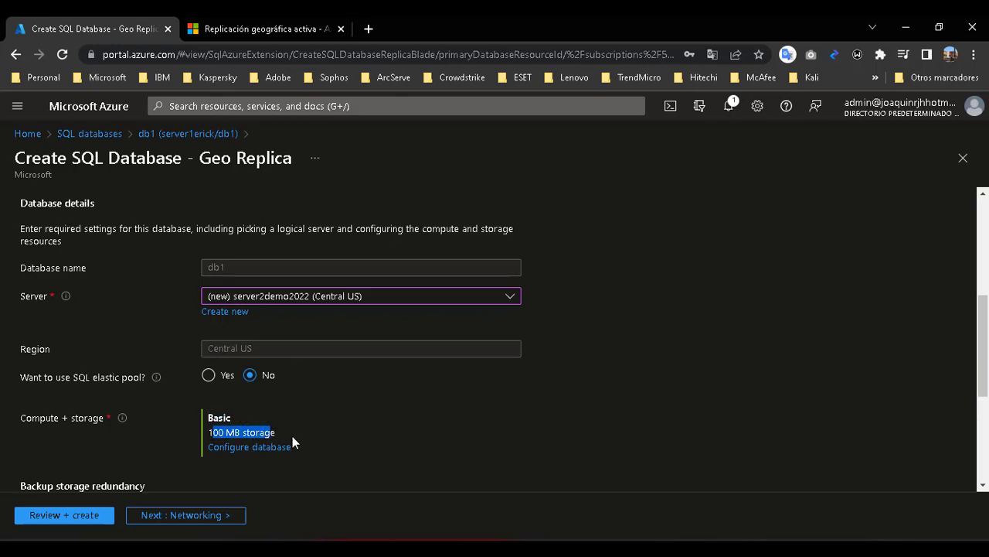
scroll(292, 436, "down", 3)
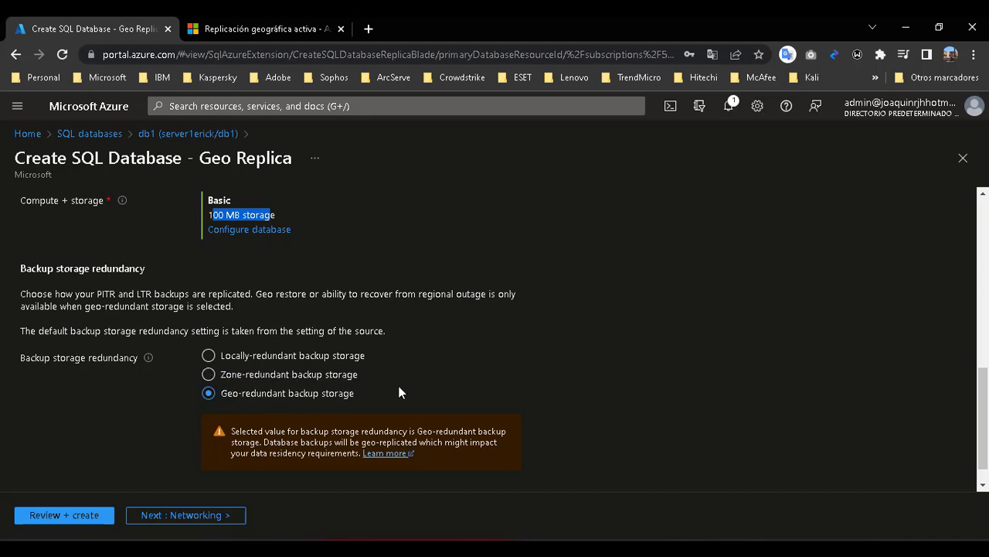
scroll(327, 390, "down", 1)
Step: Keep the default networking and additional settings, and create the geo replica of db1
left_click(180, 518)
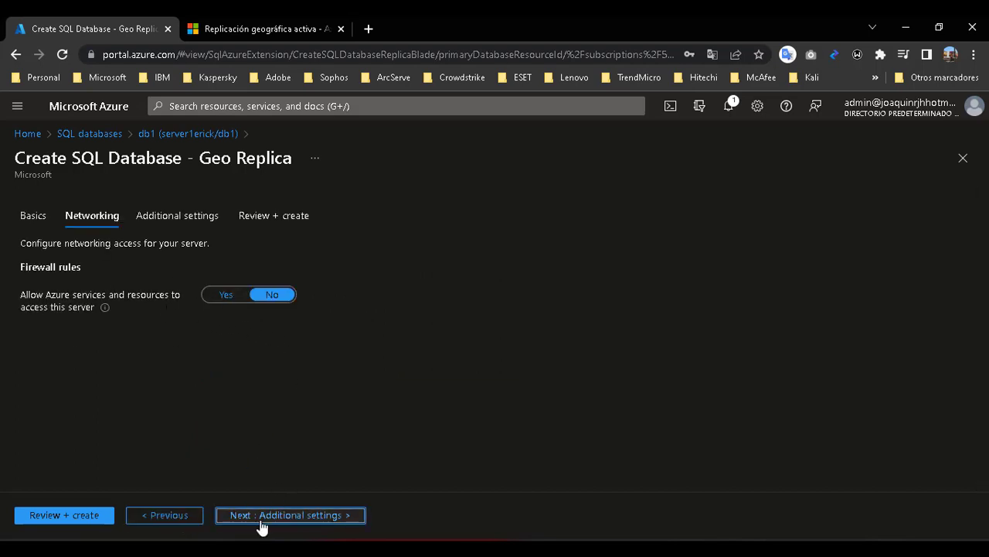
left_click(263, 515)
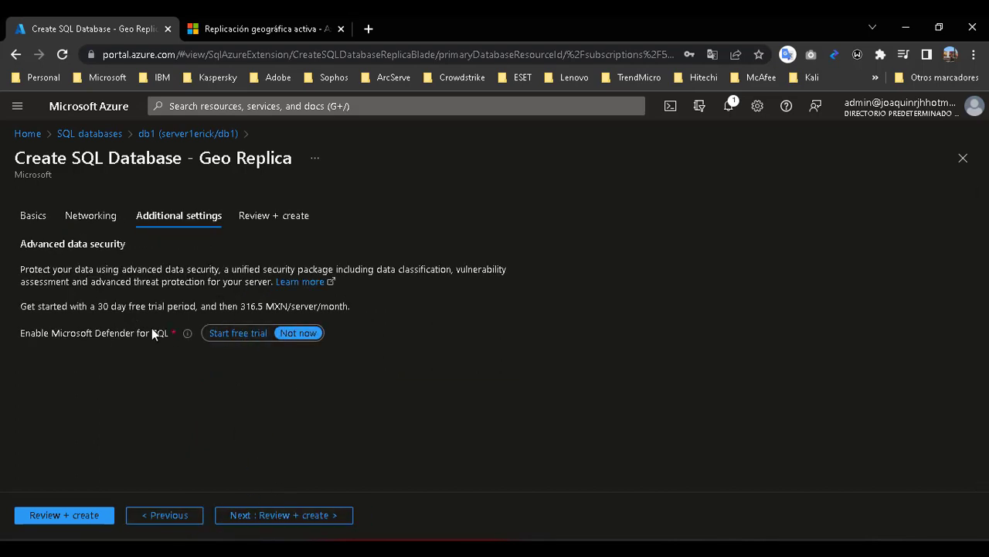
left_click(228, 517)
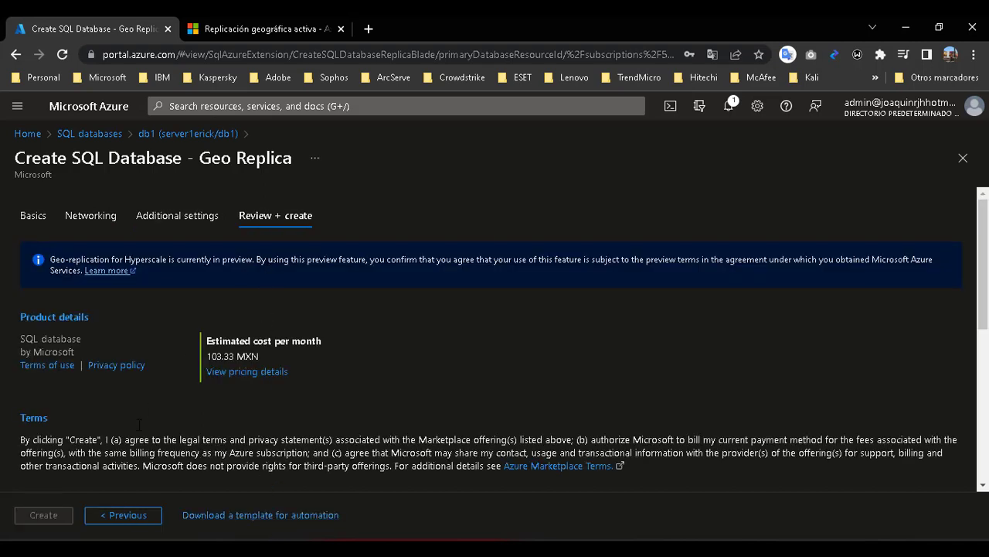
left_click(44, 515)
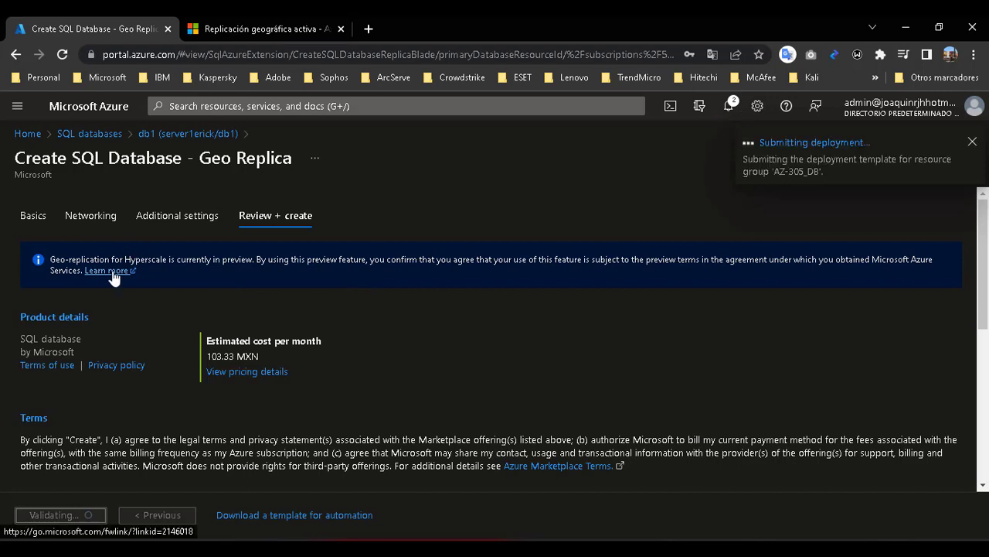
Step: Read the active geo-replication documentation about asynchronous replication, the secondary database, regional redundancy and further usage scenarios
left_click(268, 21)
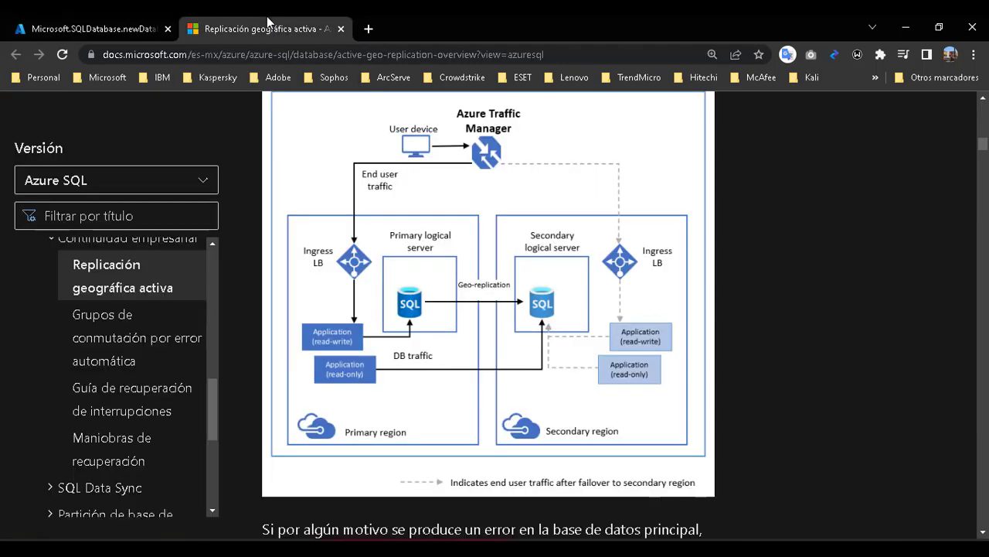
scroll(510, 348, "down", 3)
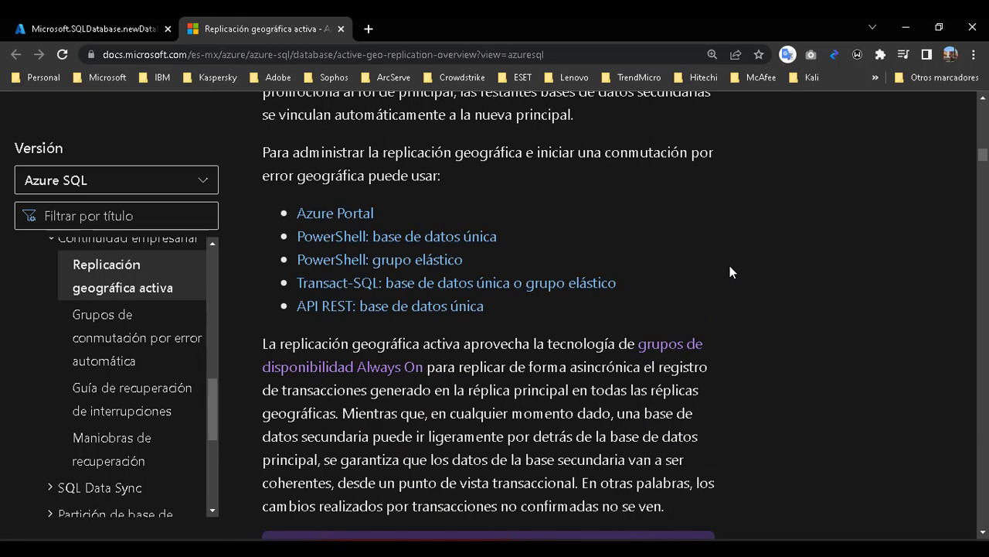
scroll(718, 286, "down", 2)
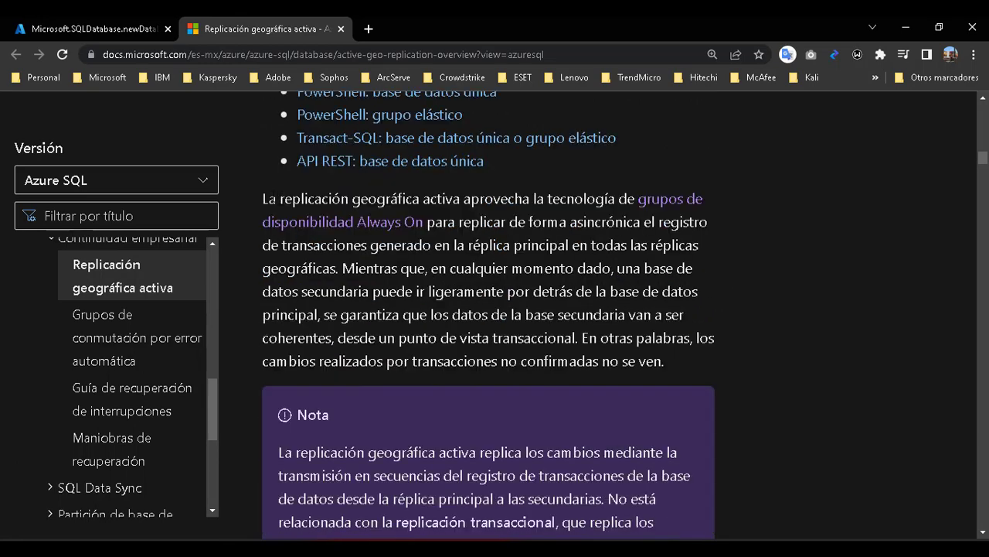
left_click_drag(268, 199, 456, 198)
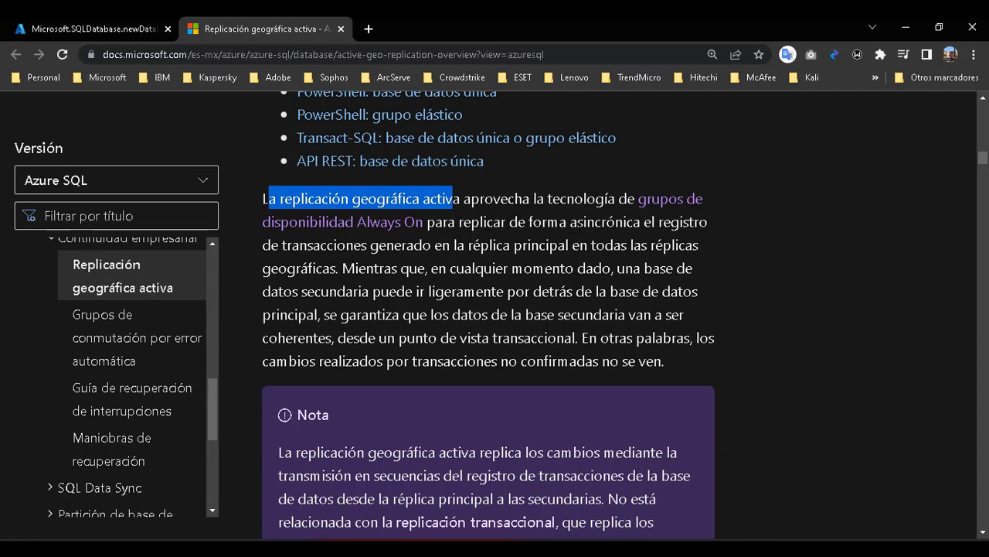
left_click_drag(569, 221, 641, 222)
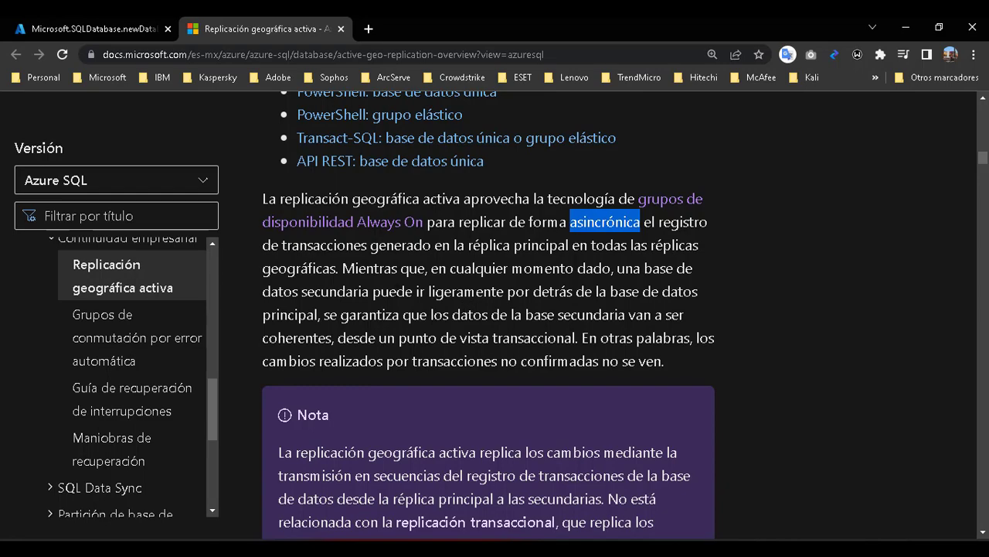
left_click_drag(263, 292, 381, 291)
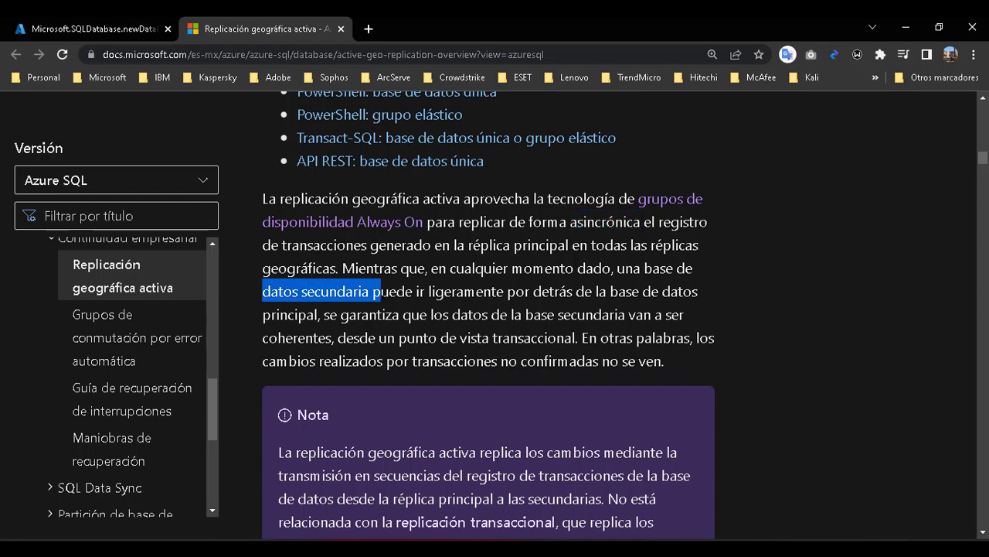
scroll(638, 347, "down", 3)
scroll(638, 349, "down", 6)
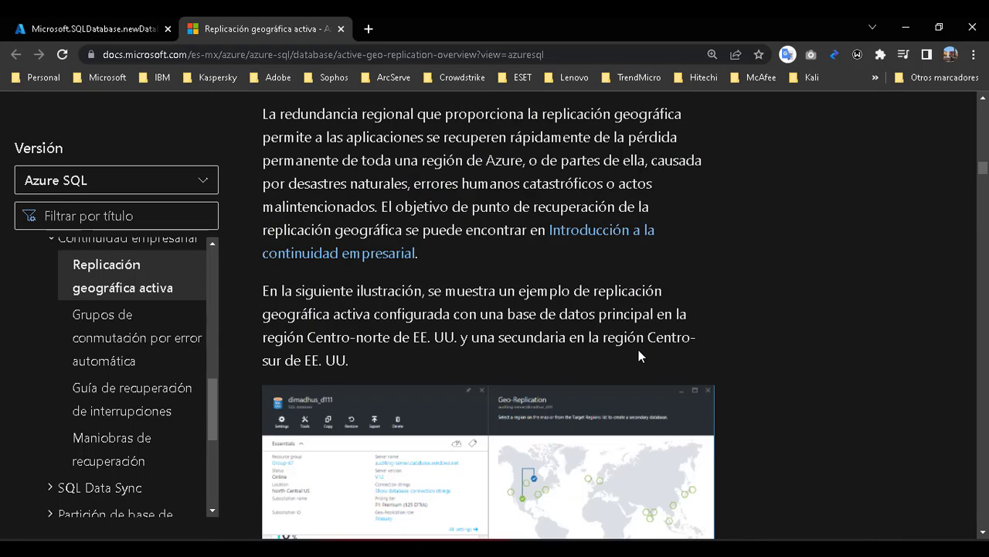
scroll(642, 354, "down", 10)
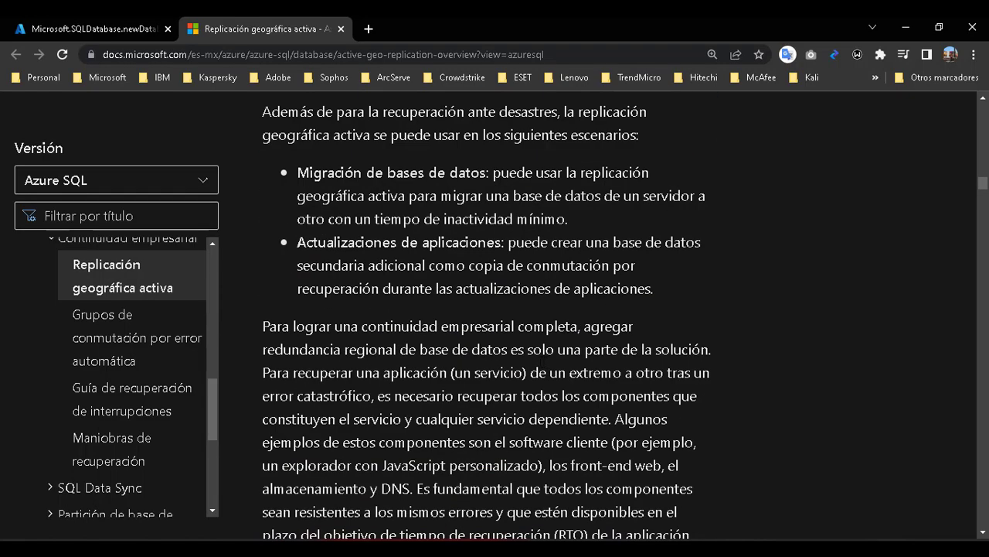
Step: Return to the completed deployment in the Azure portal and open the deployed db1 database on server2demo2022
left_click(76, 23)
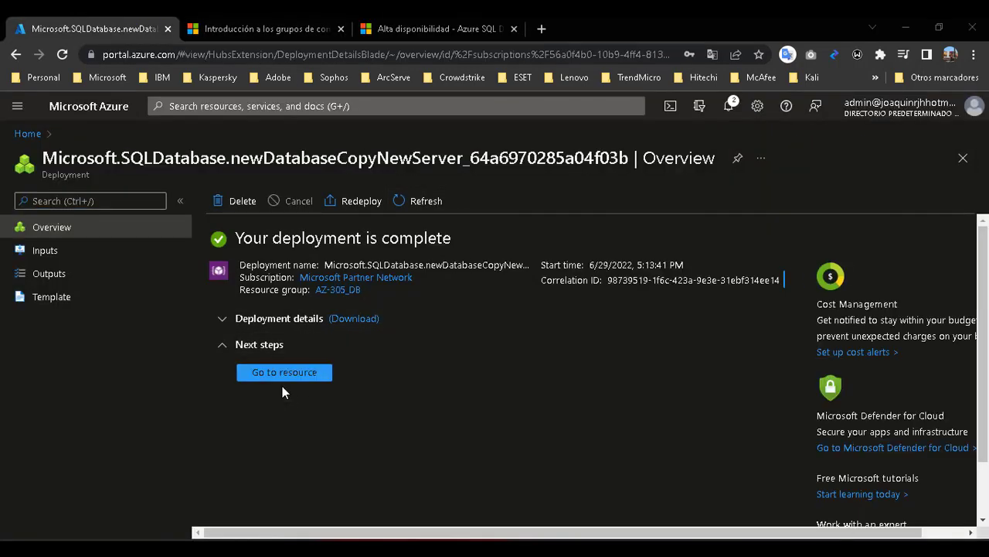
left_click(279, 374)
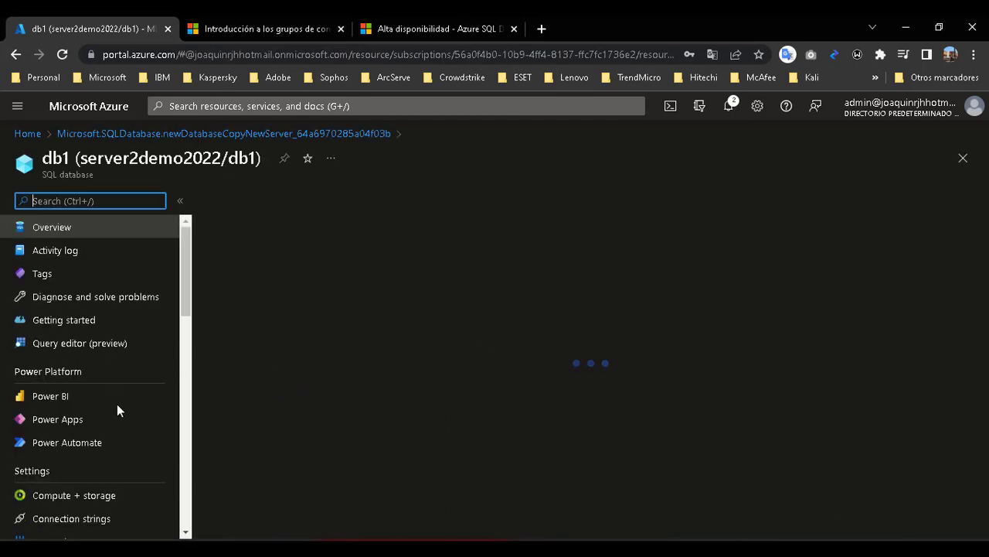
scroll(99, 464, "down", 3)
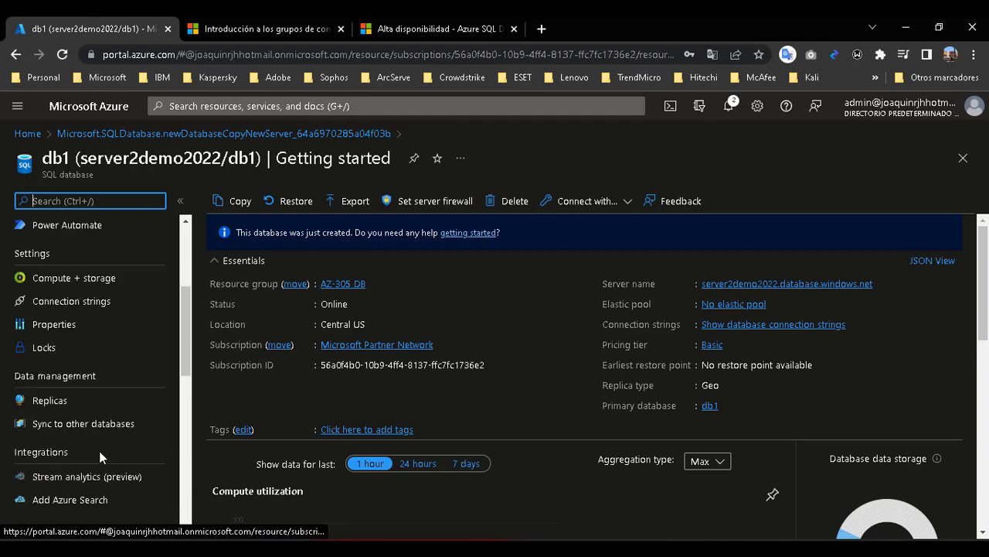
Step: Open the replicas list of db1 and compare the regions and replica states of the primary database and the geo replica
left_click(61, 404)
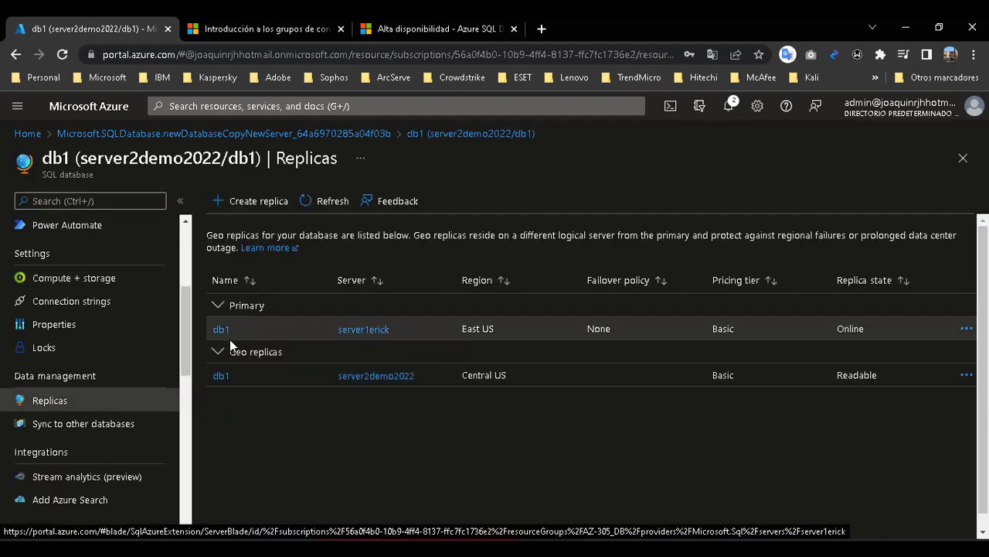
left_click_drag(272, 305, 235, 306)
left_click_drag(283, 352, 230, 351)
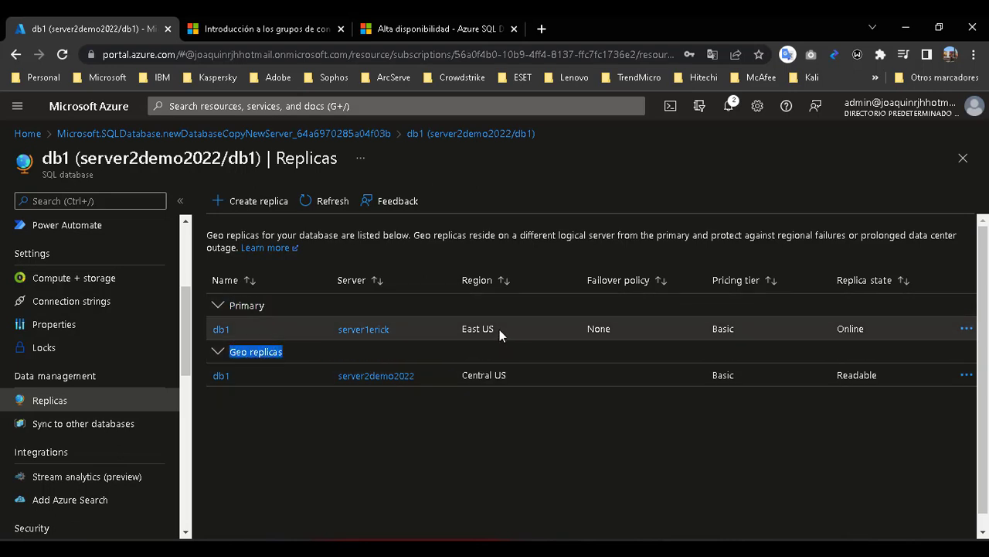
left_click_drag(499, 329, 463, 329)
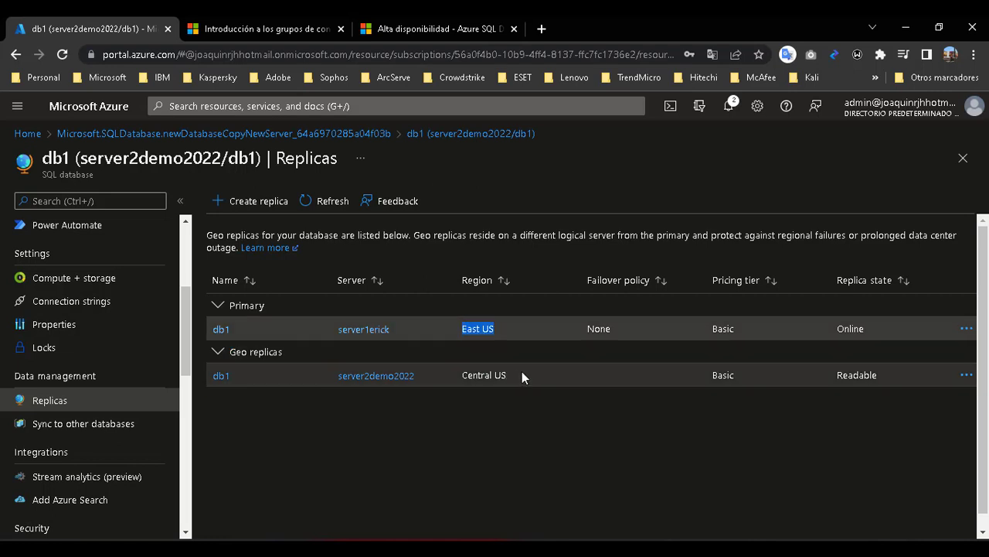
left_click_drag(520, 371, 459, 373)
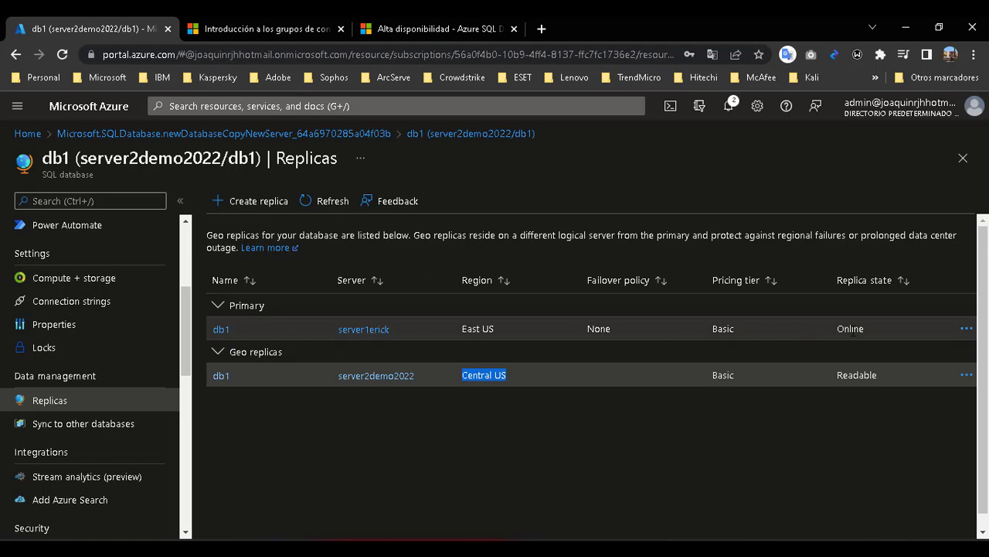
double_click(867, 328)
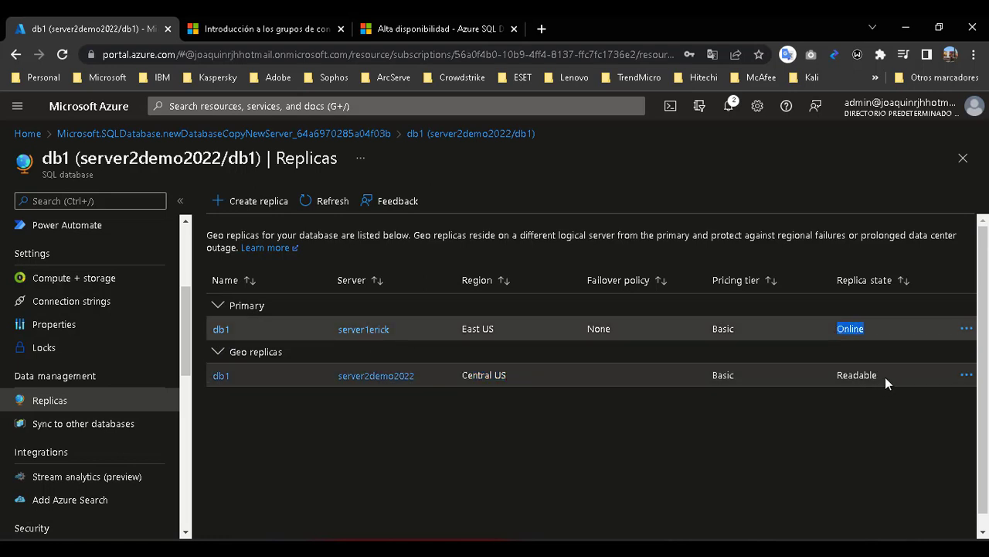
left_click_drag(885, 377, 838, 376)
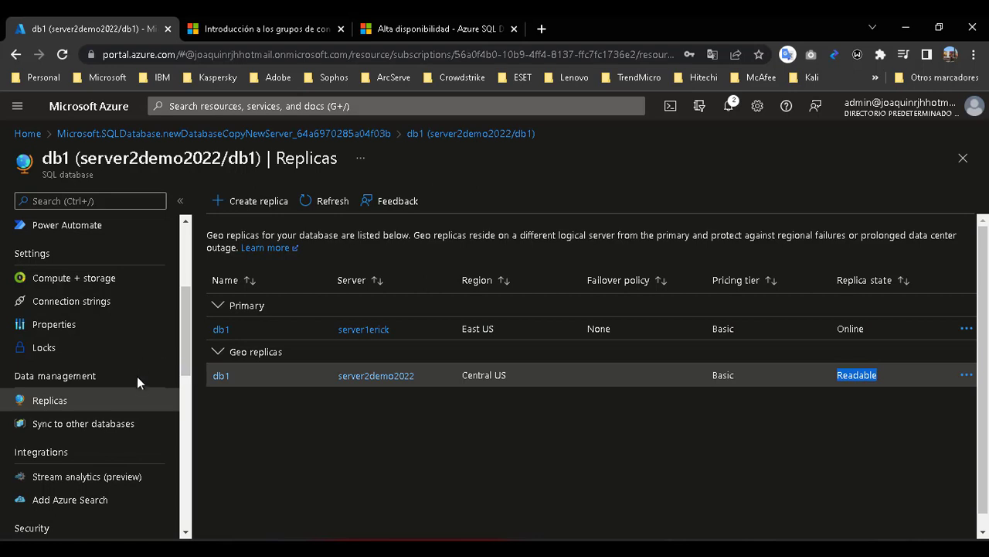
Step: Open the geo replica db1 on server2demo2022 and copy its full server name
scroll(137, 375, "up", 1)
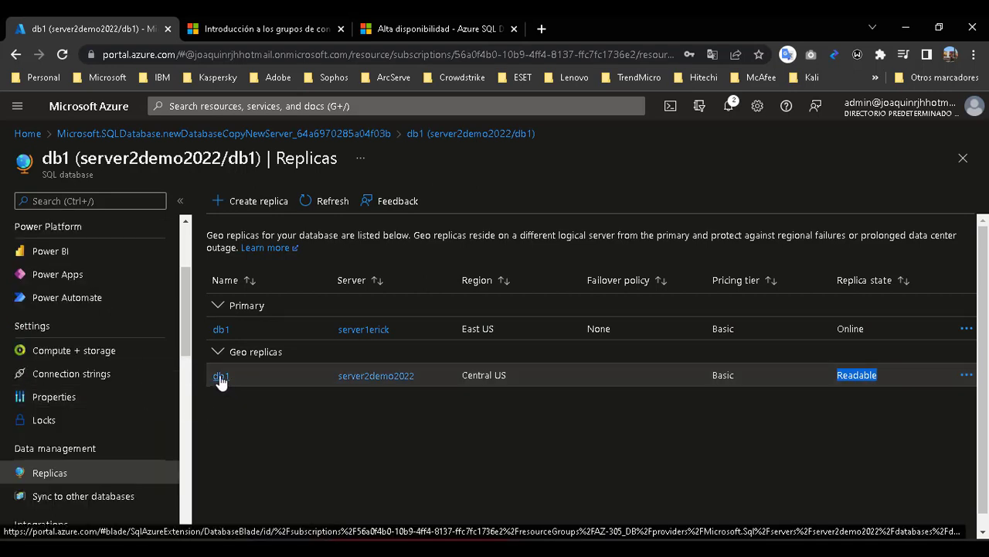
left_click(221, 376)
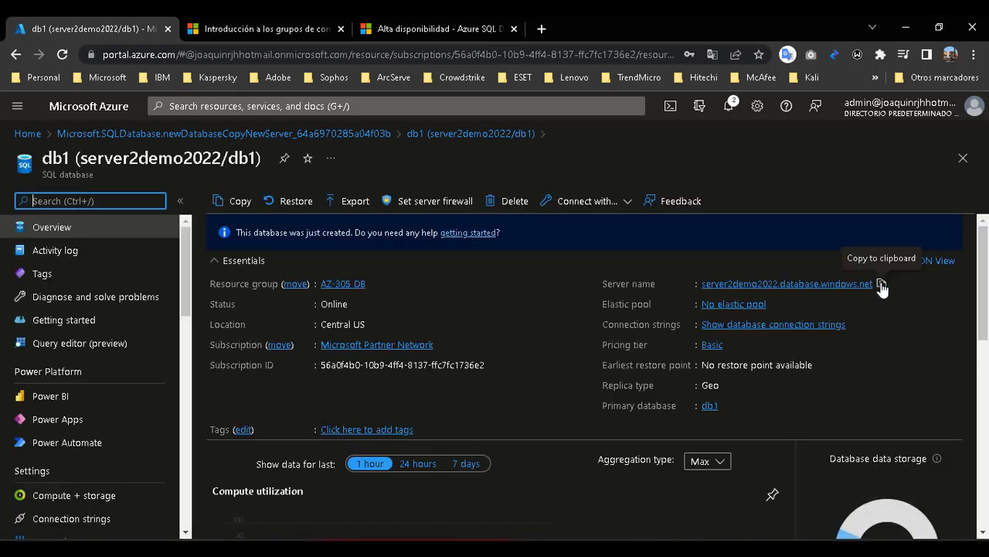
left_click(881, 285)
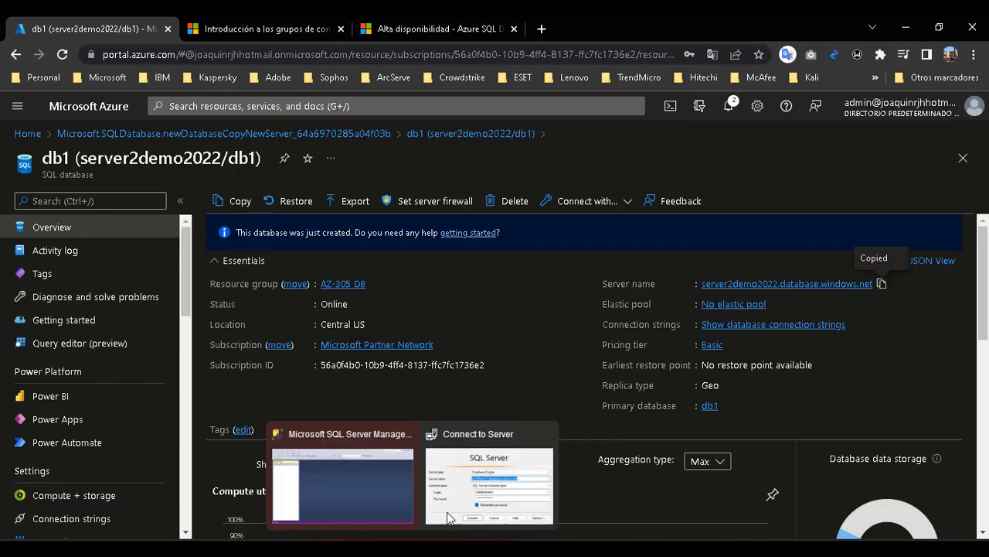
Step: Switch to SQL Server Management Studio and request a connection to server2demo2022.database.windows.net with SQL Server Authentication, entering the login password
left_click(470, 471)
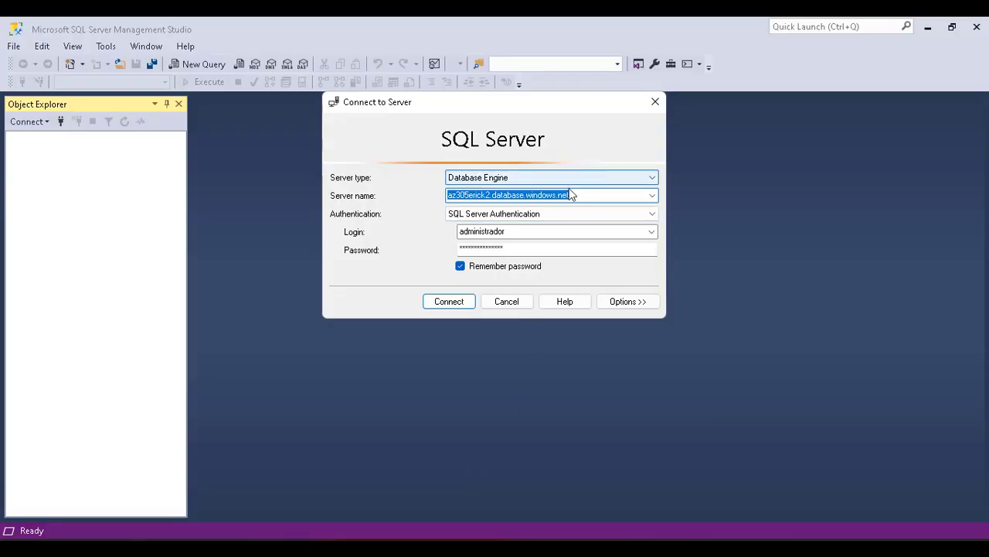
key("ctrl+v")
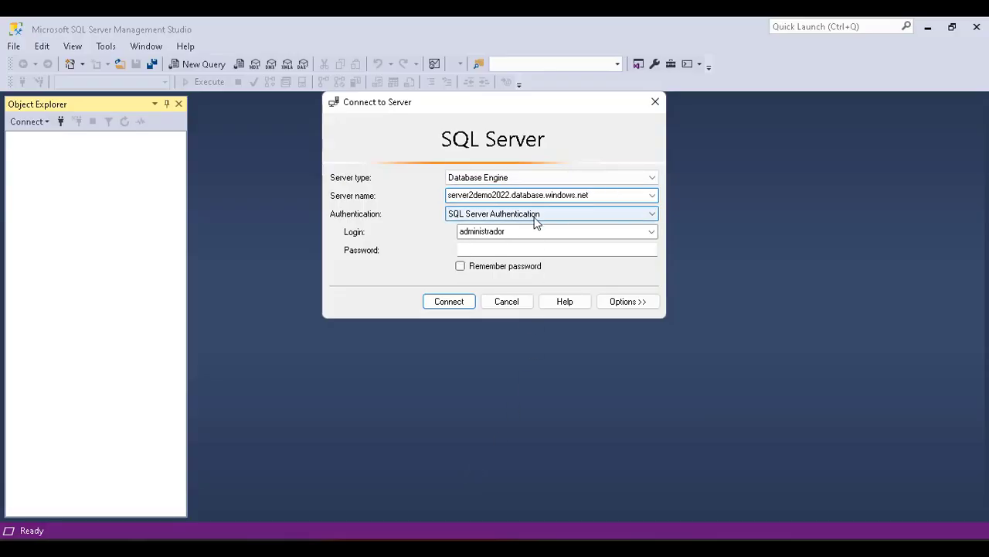
left_click(491, 249)
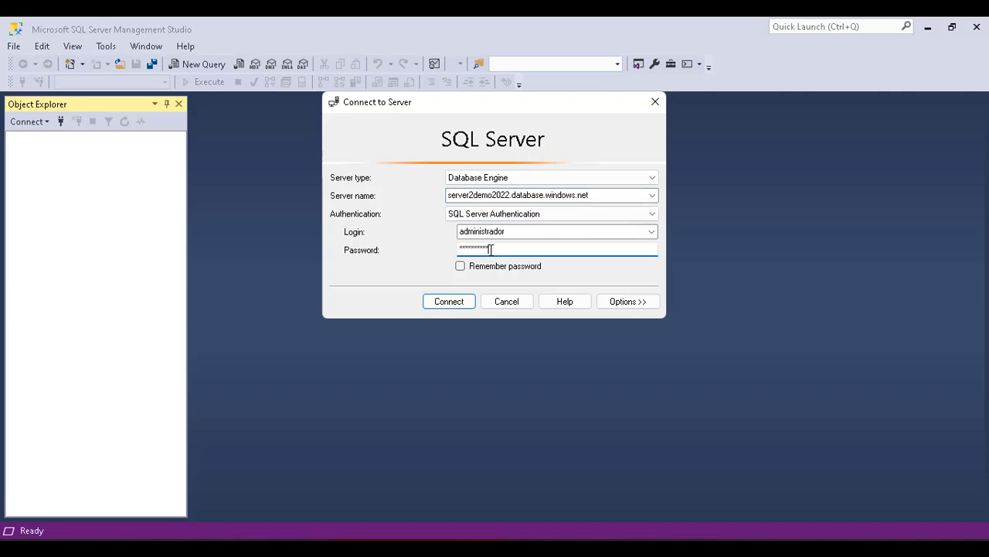
left_click(459, 303)
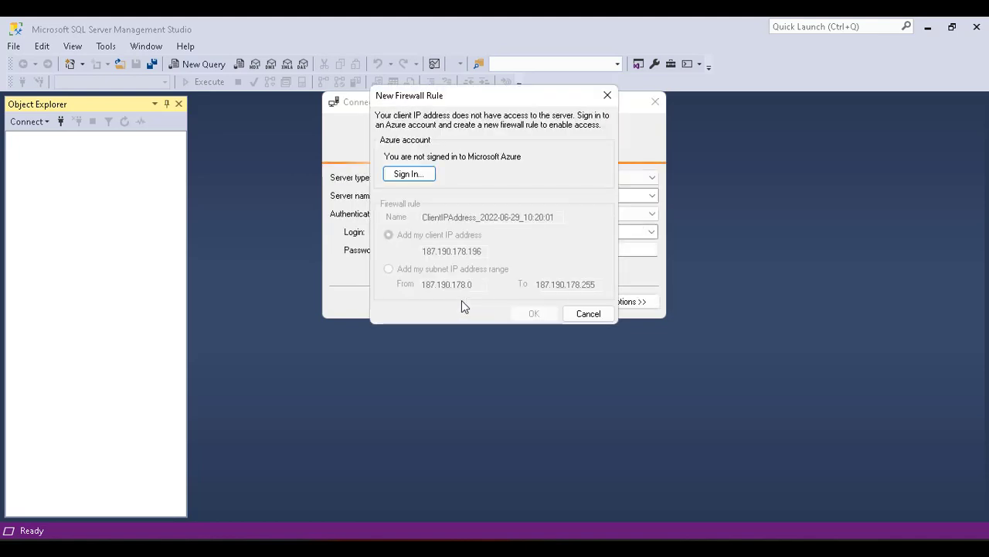
Step: Sign in to the Azure admin account with its password and add a firewall rule for the client IP address
left_click(415, 175)
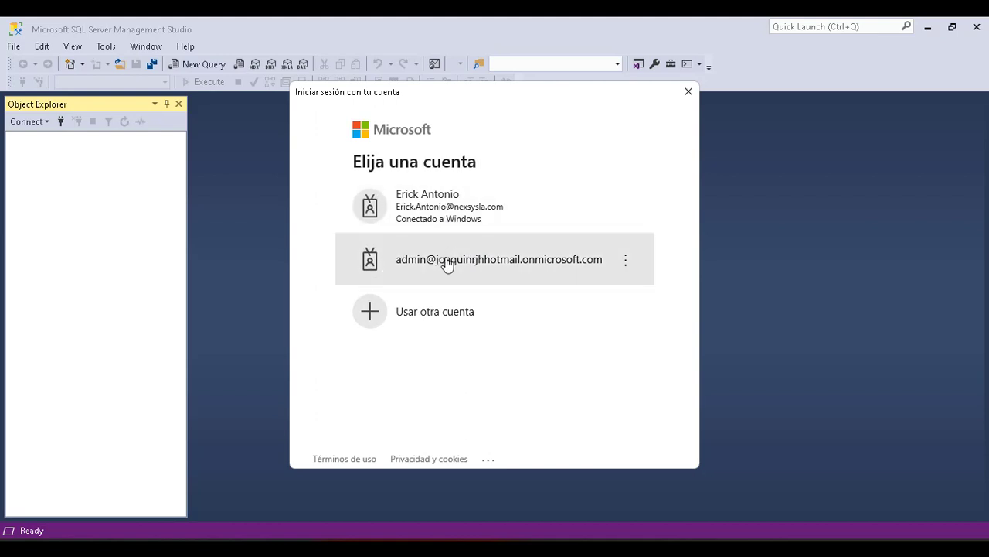
left_click(455, 267)
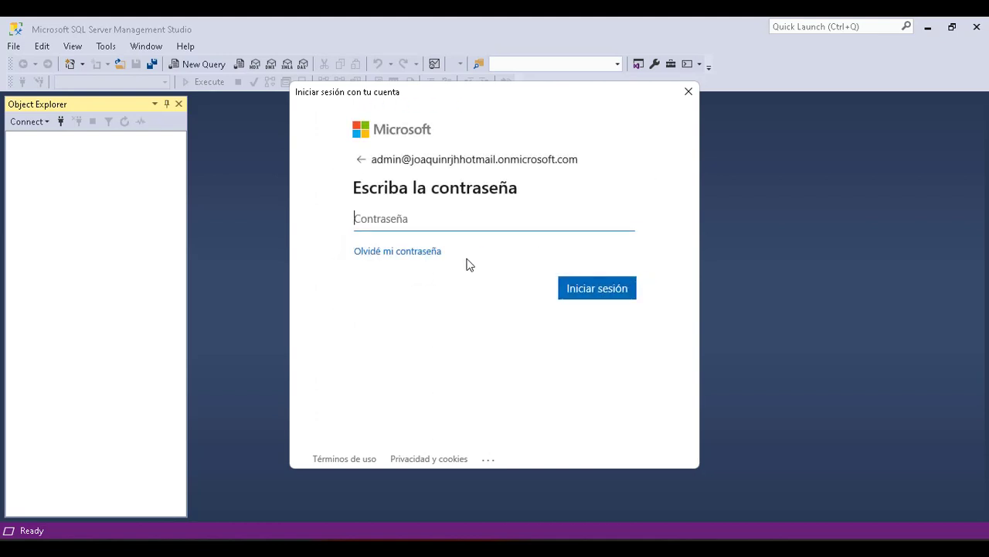
type("***********")
key("Return")
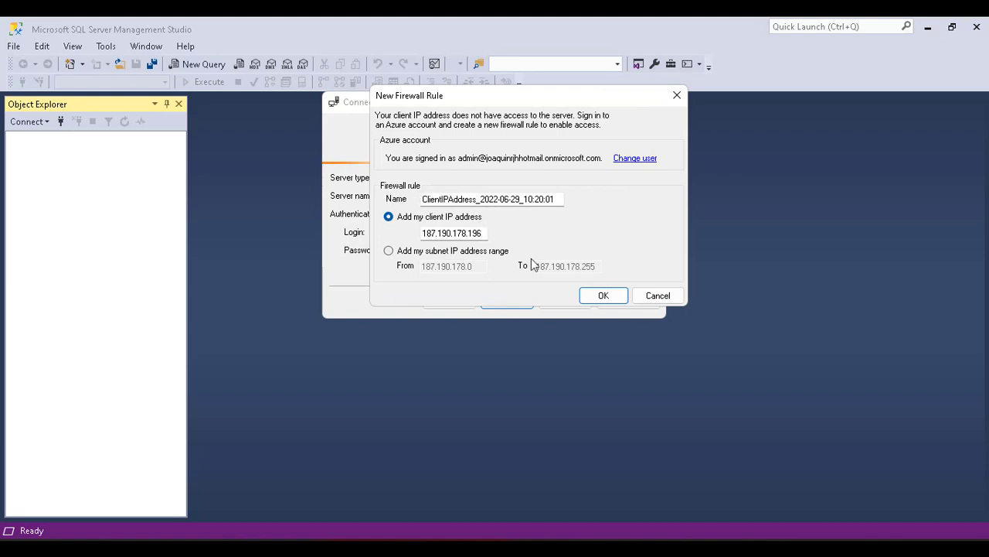
left_click(596, 297)
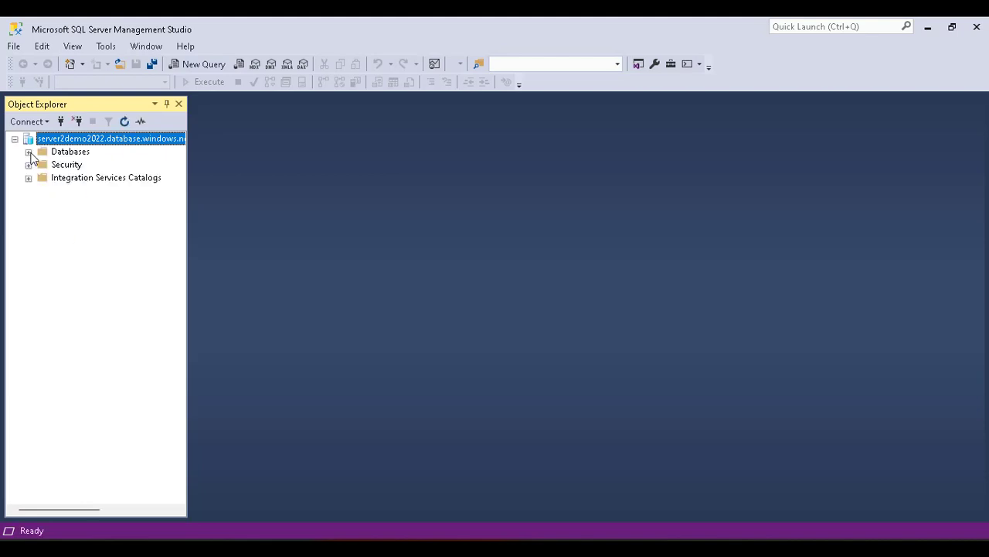
Step: Expand the databases of server2demo2022 down to the tables of db1
left_click(29, 153)
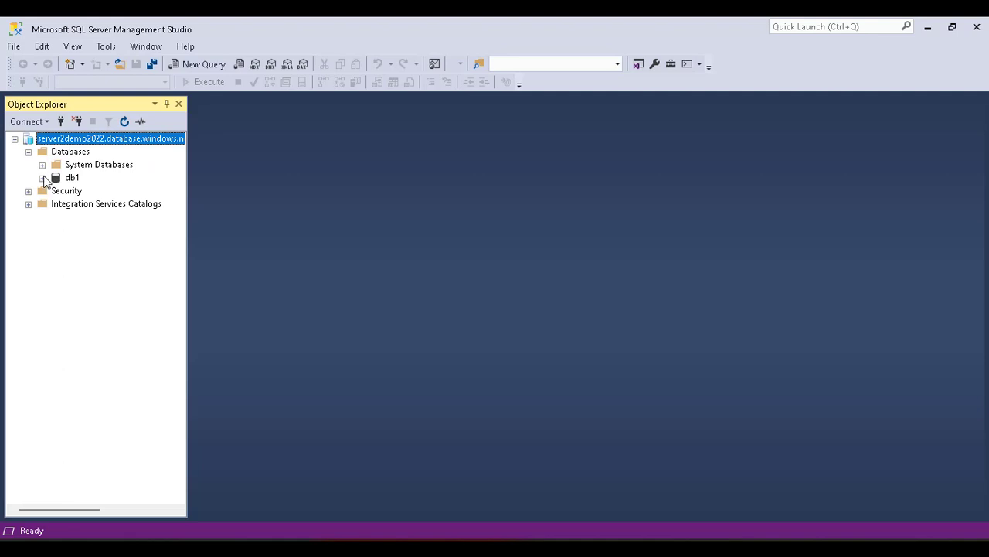
left_click(43, 177)
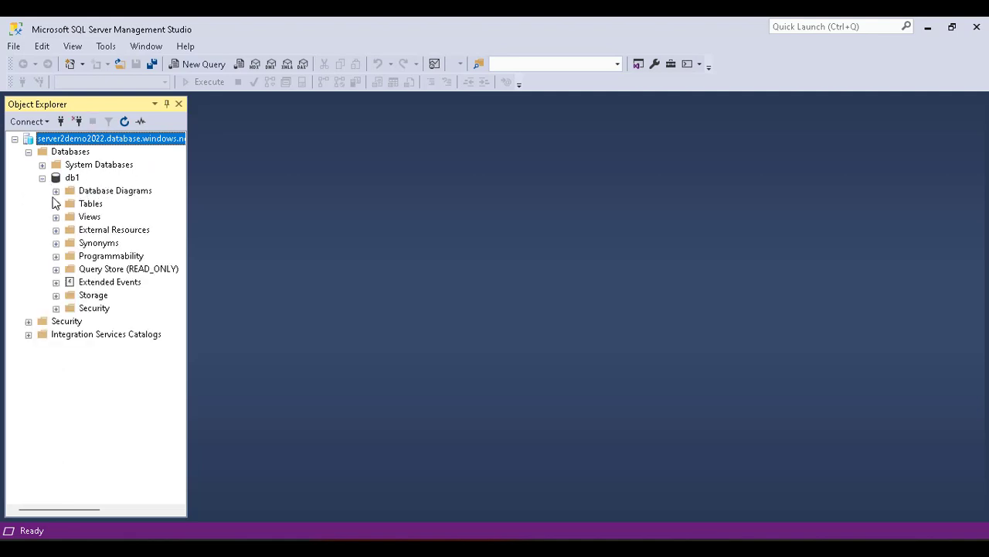
left_click(56, 204)
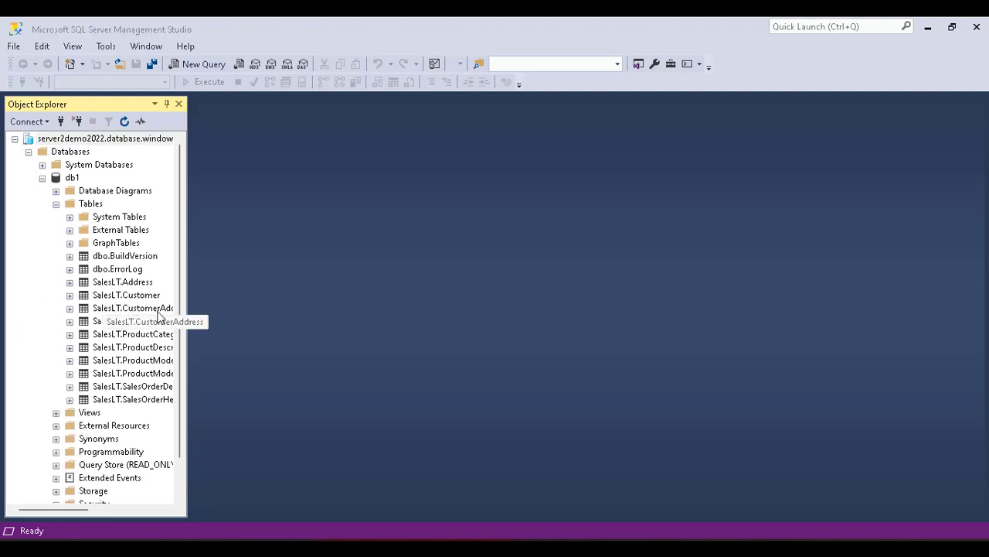
Step: Select the top 1000 rows of the SalesLT.Customer table and look through the returned customer records
left_click(124, 294)
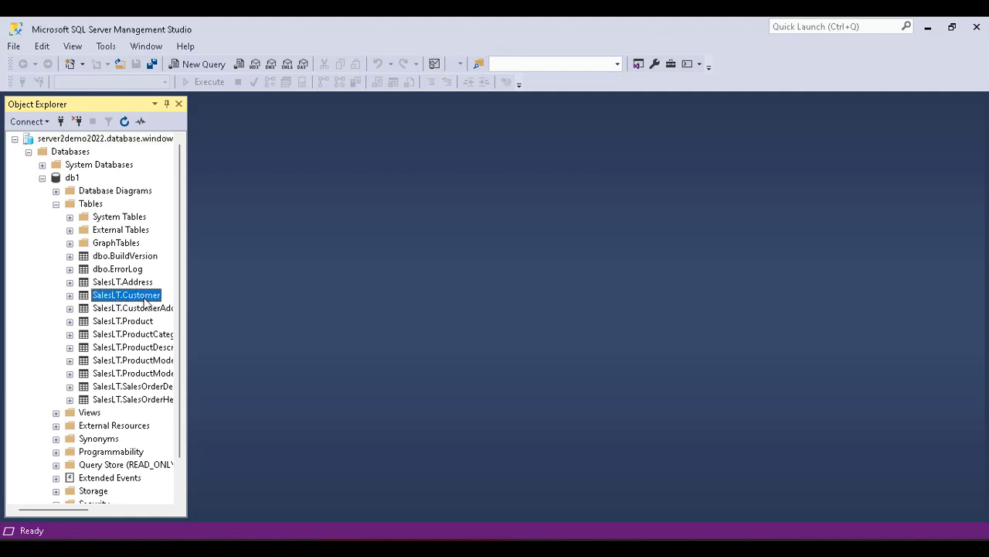
right_click(144, 302)
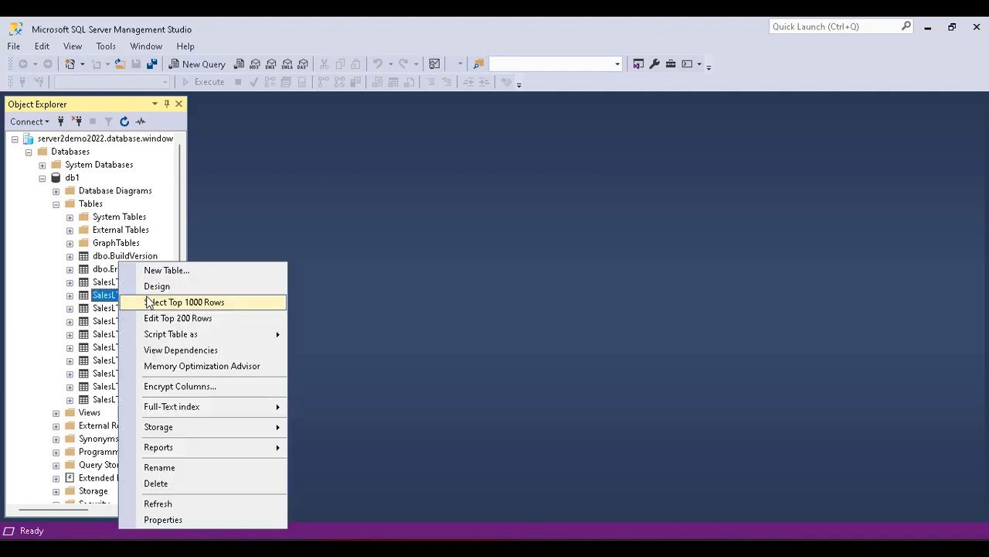
left_click(212, 305)
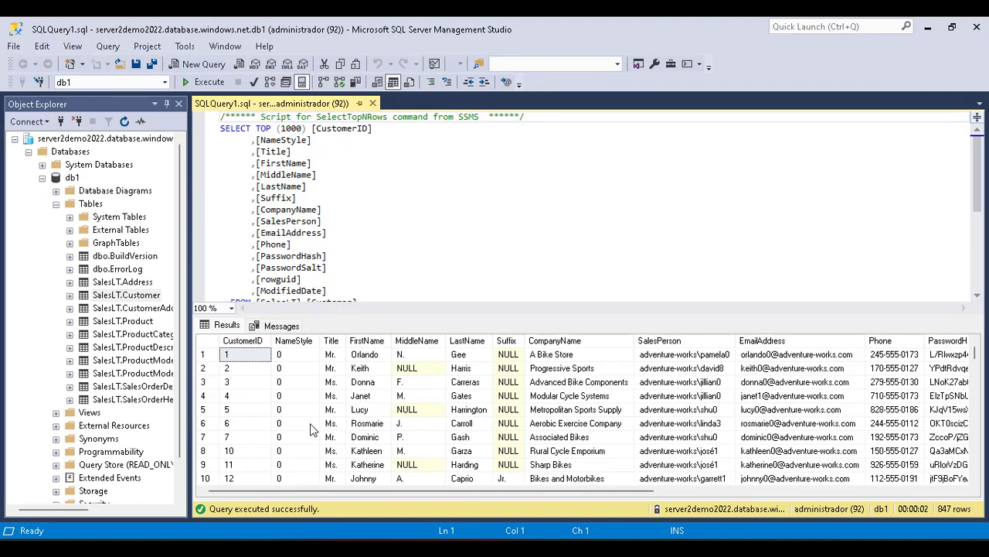
scroll(321, 425, "down", 8)
scroll(312, 430, "down", 9)
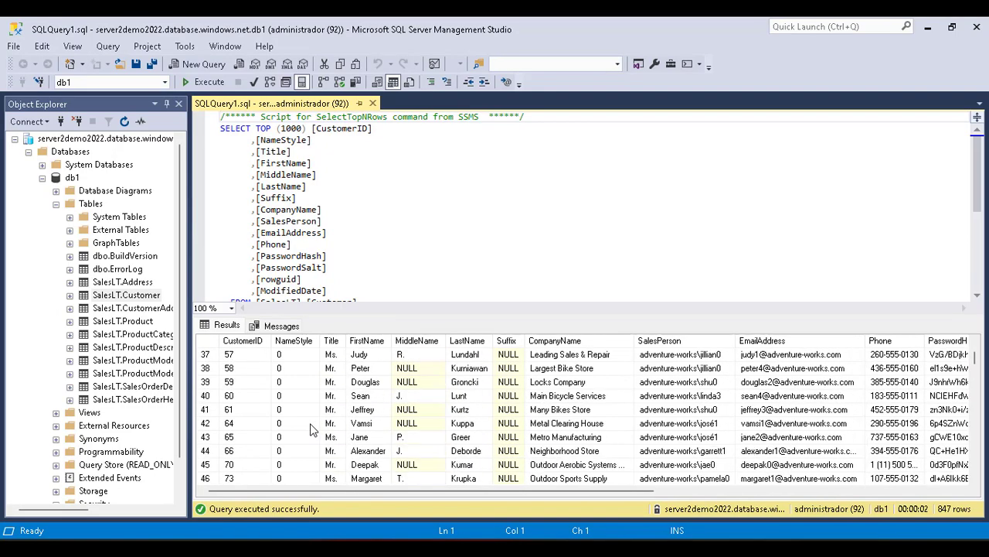
left_click_drag(976, 361, 949, 63)
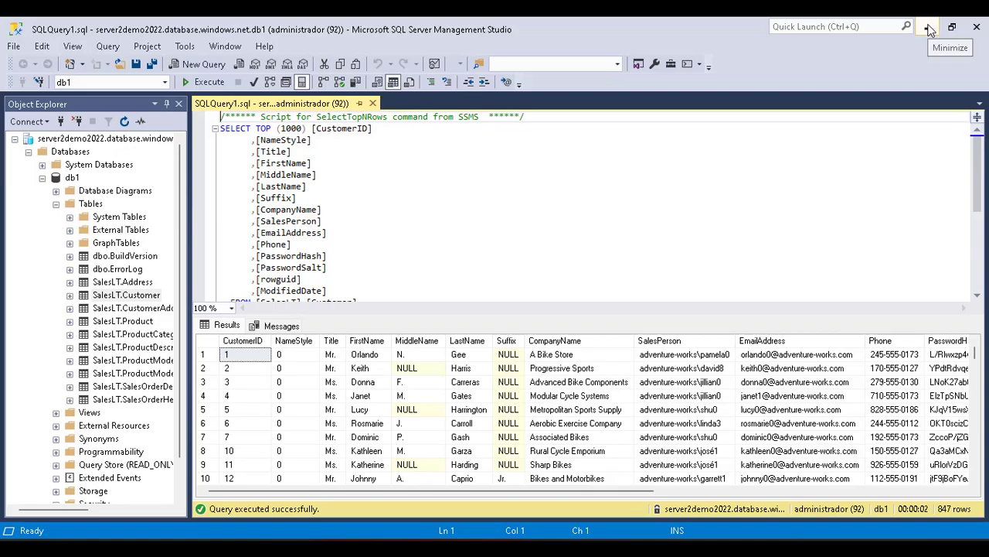
Step: Return to the Azure portal, examine the firewall rules of the replica's server, and close the networking settings
left_click(930, 29)
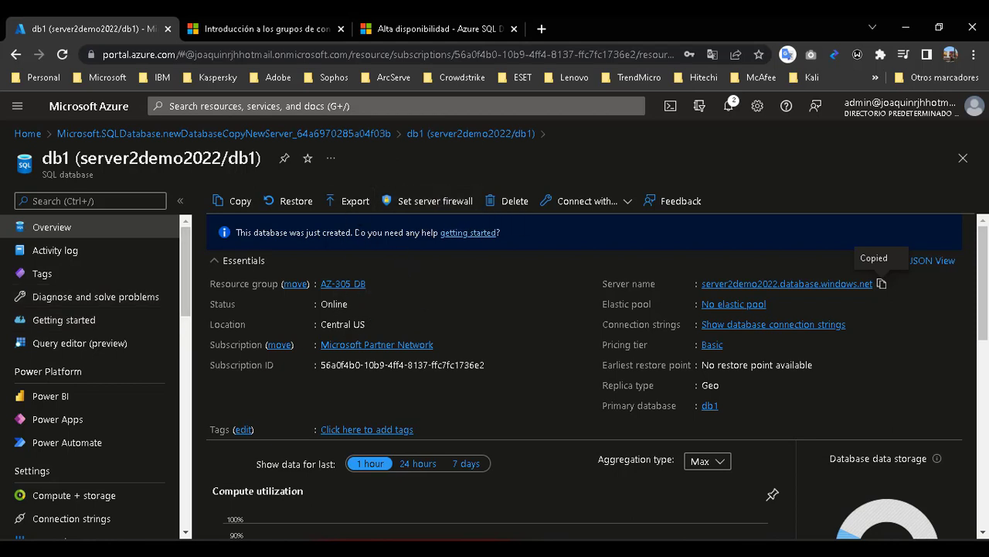
left_click(417, 201)
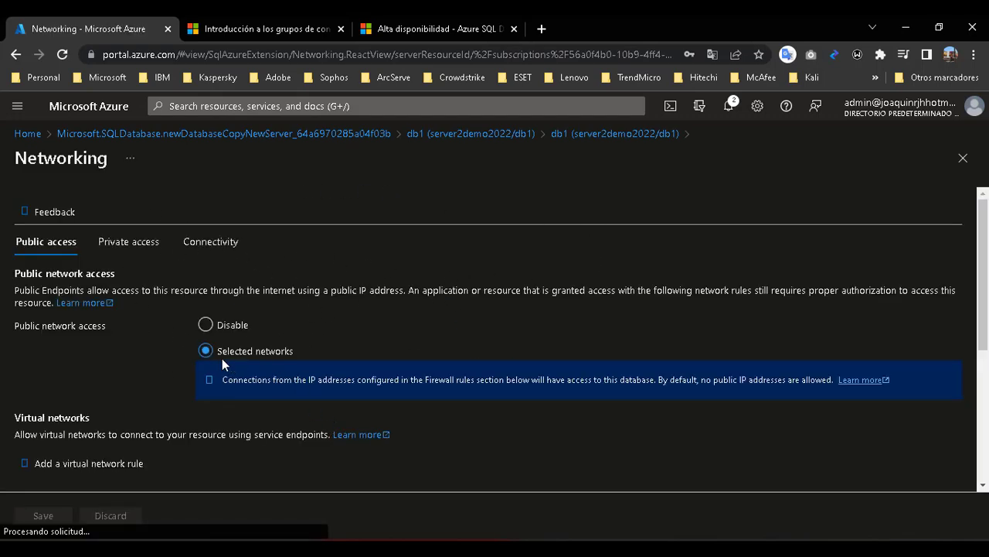
scroll(230, 385, "down", 3)
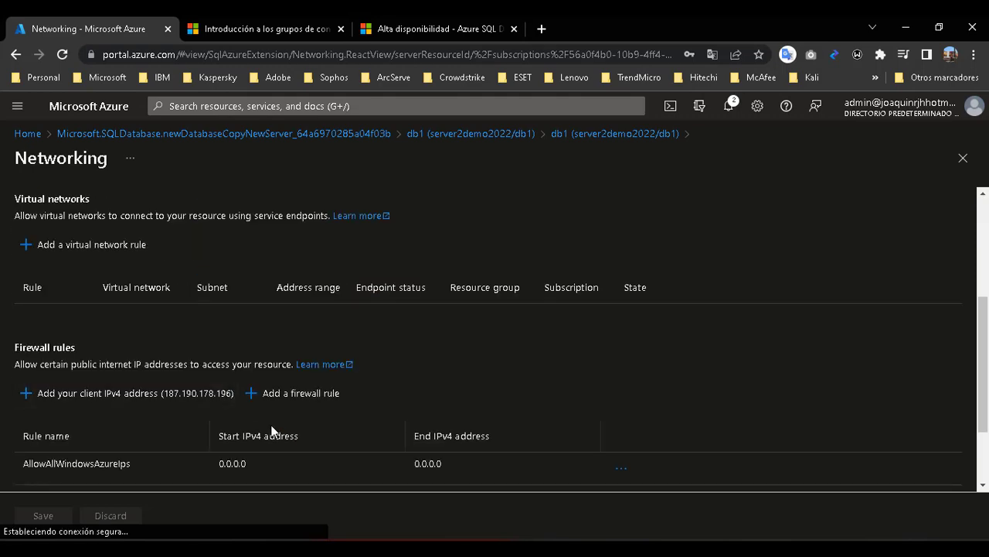
scroll(273, 431, "down", 1)
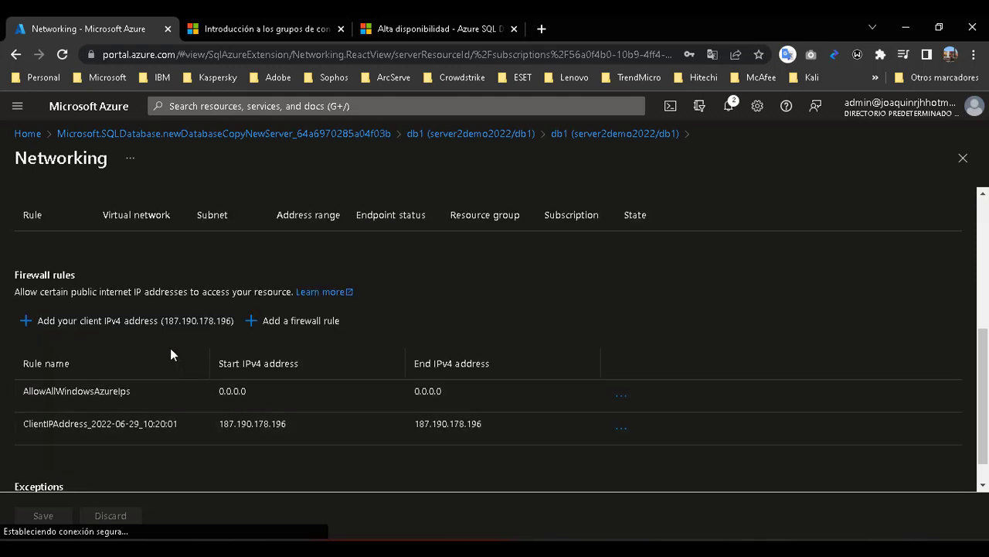
left_click(962, 161)
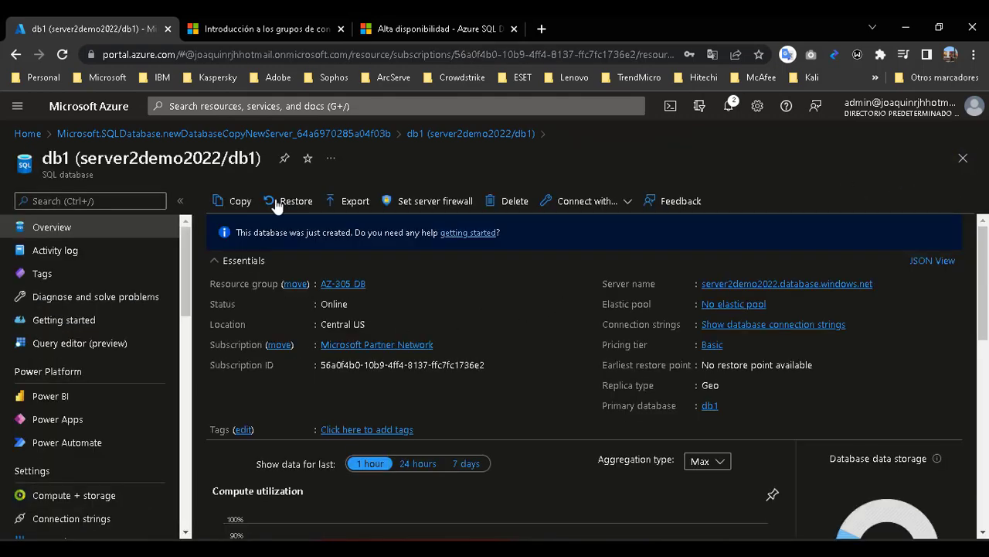
Step: Reopen the db1 database on server2demo2022 from its deployment overview and show its list of replicas
left_click(134, 135)
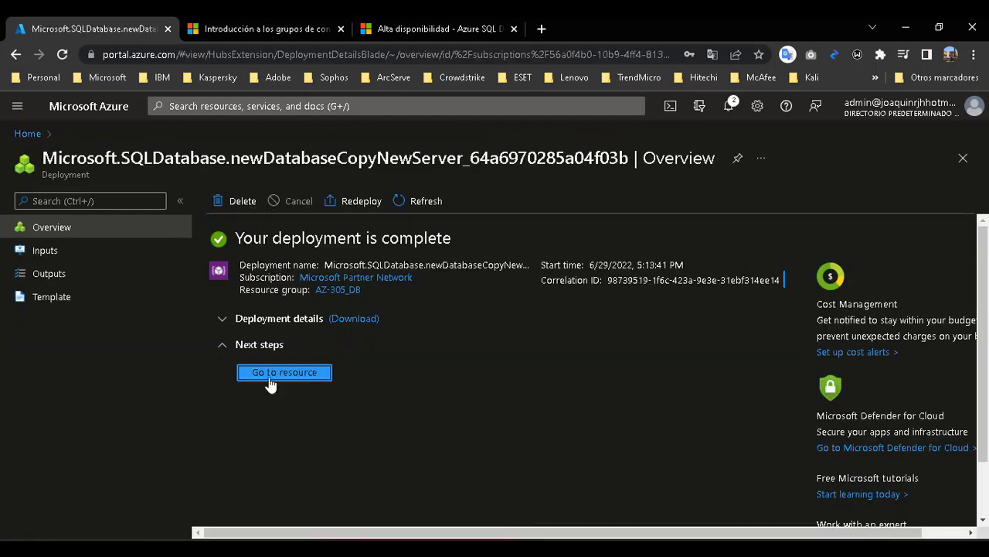
left_click(303, 375)
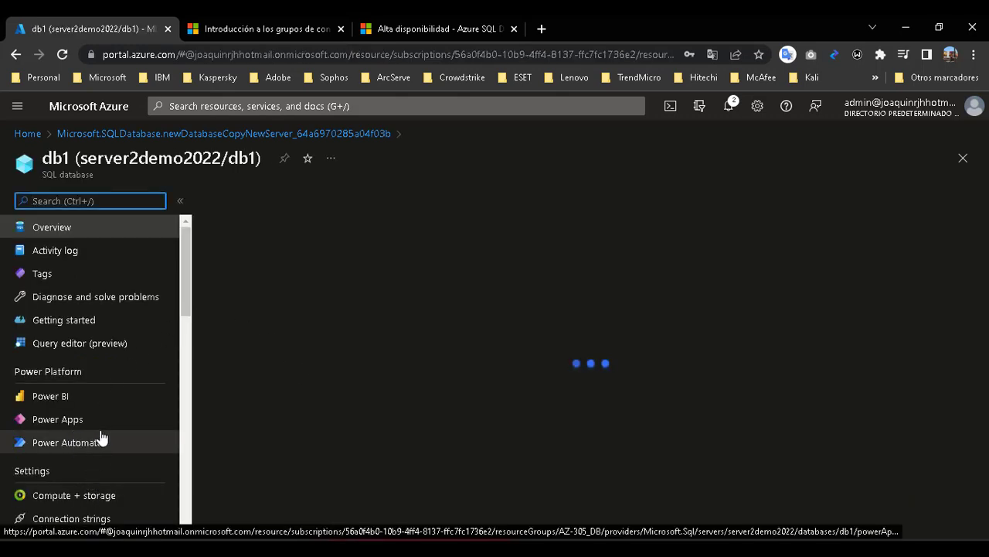
scroll(98, 433, "down", 2)
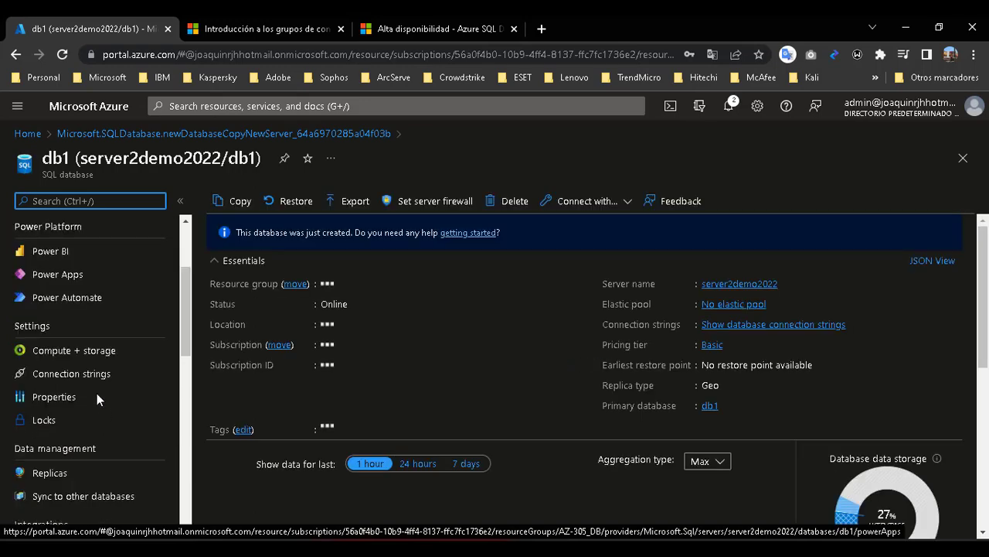
left_click(55, 477)
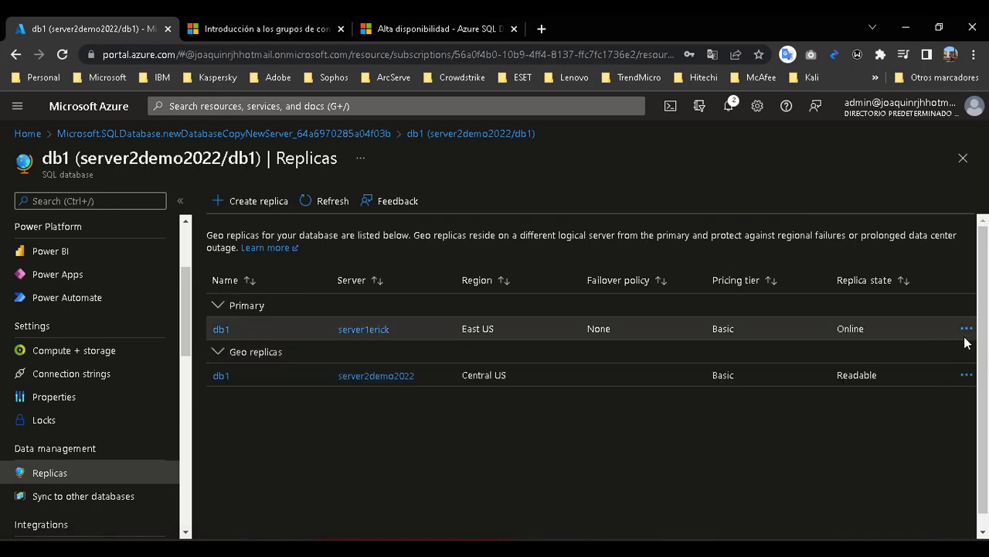
Step: Check the actions offered for the primary database, and run a forced failover on the geo replica server2demo2022/db1
left_click(967, 329)
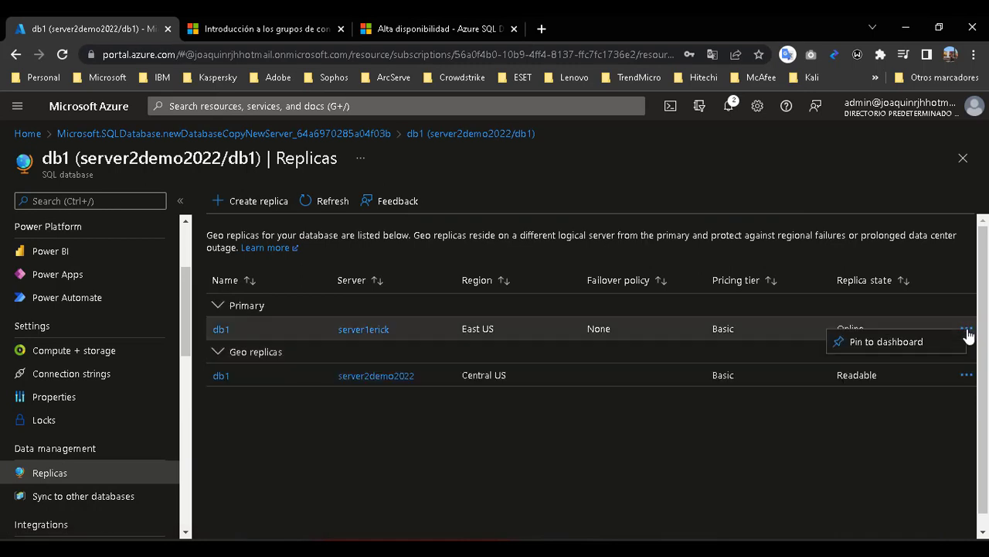
left_click(966, 376)
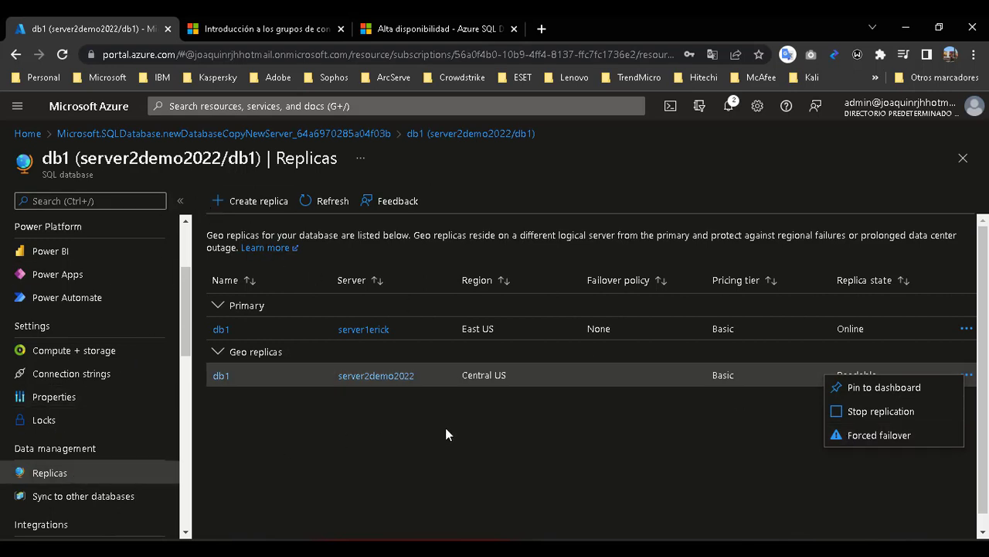
left_click(867, 435)
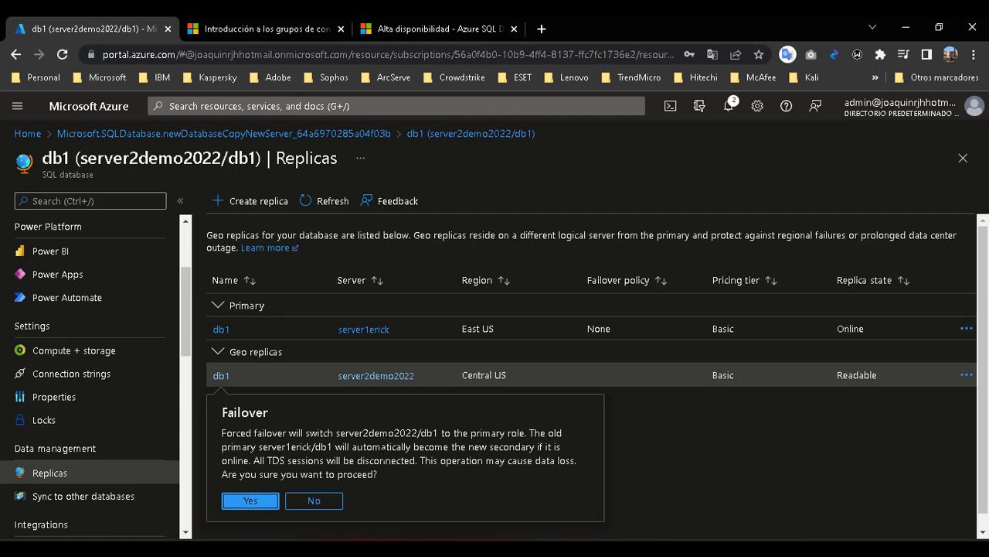
left_click(250, 501)
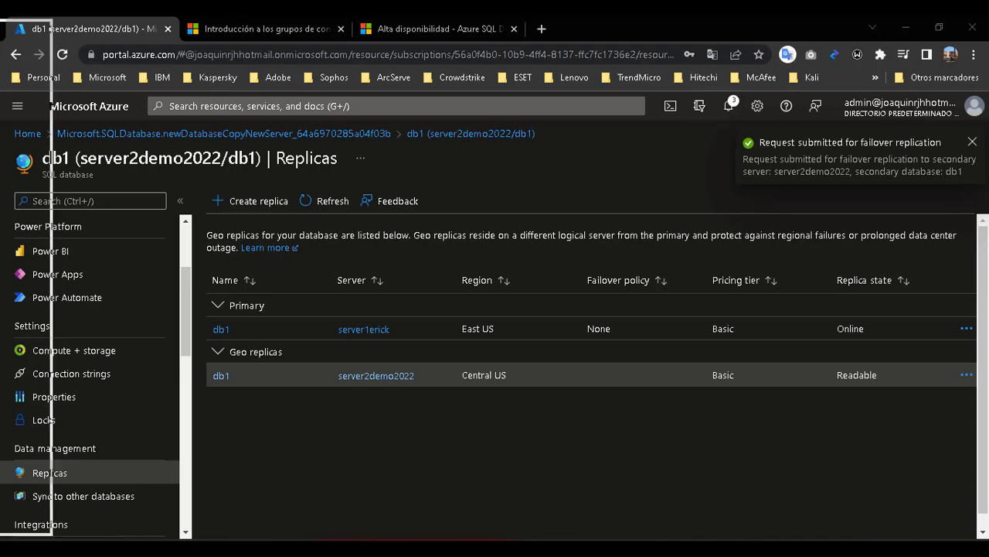
Step: Switch to the Notion notes, maximize them, and examine the table comparing geo-replication with failover groups
left_click_drag(593, 62, 601, 61)
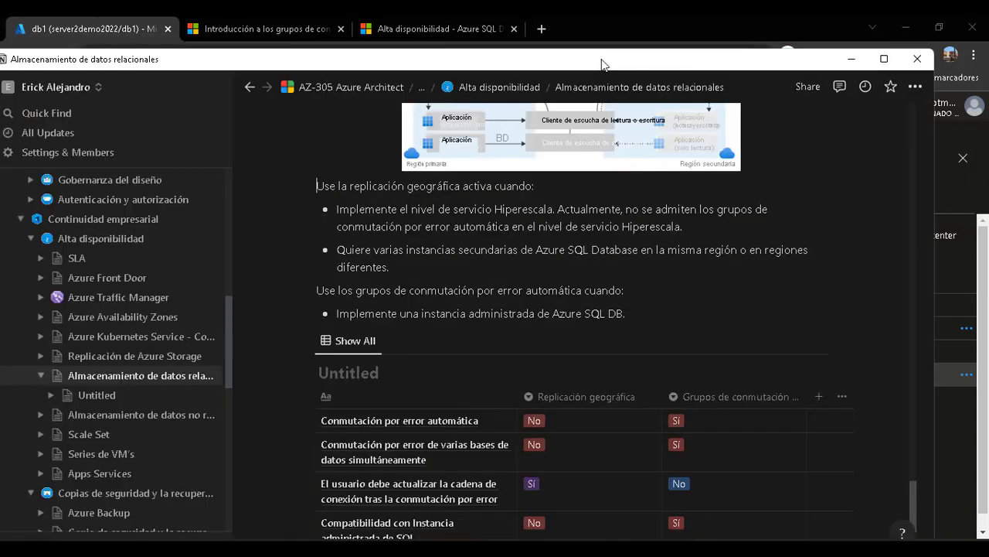
double_click(601, 61)
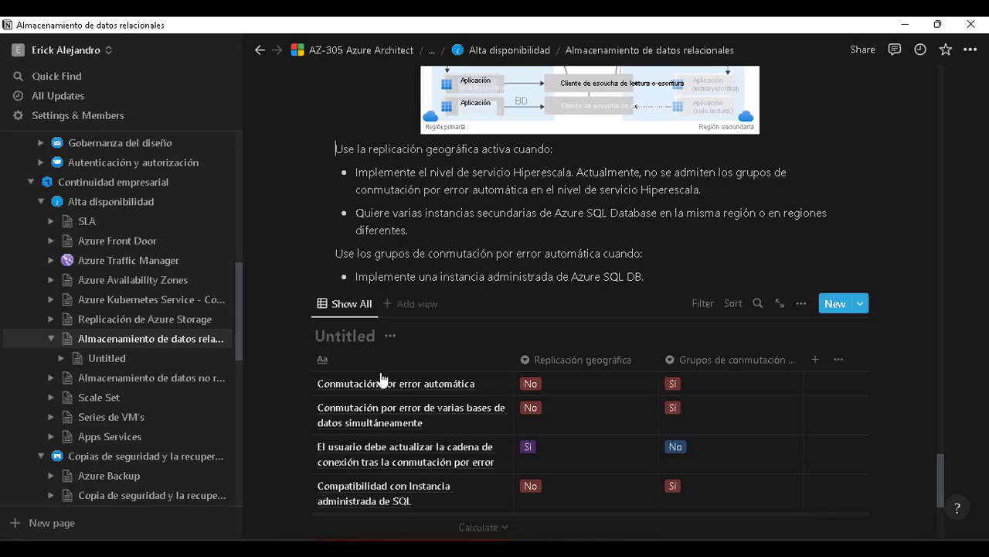
scroll(569, 393, "down", 3)
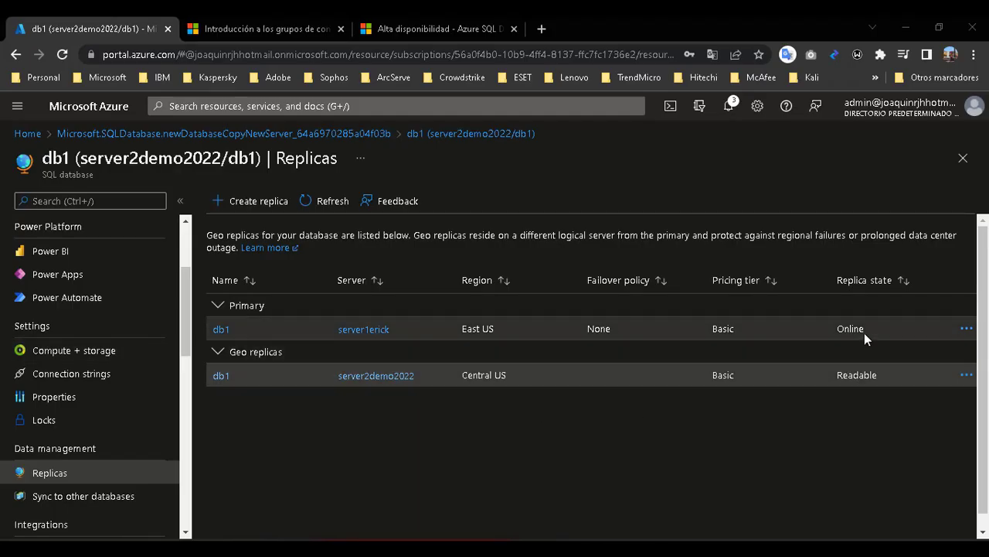
Step: Return to the Azure portal, review the failover notification, and refresh the replica list repeatedly to check the roles and states
left_click(728, 108)
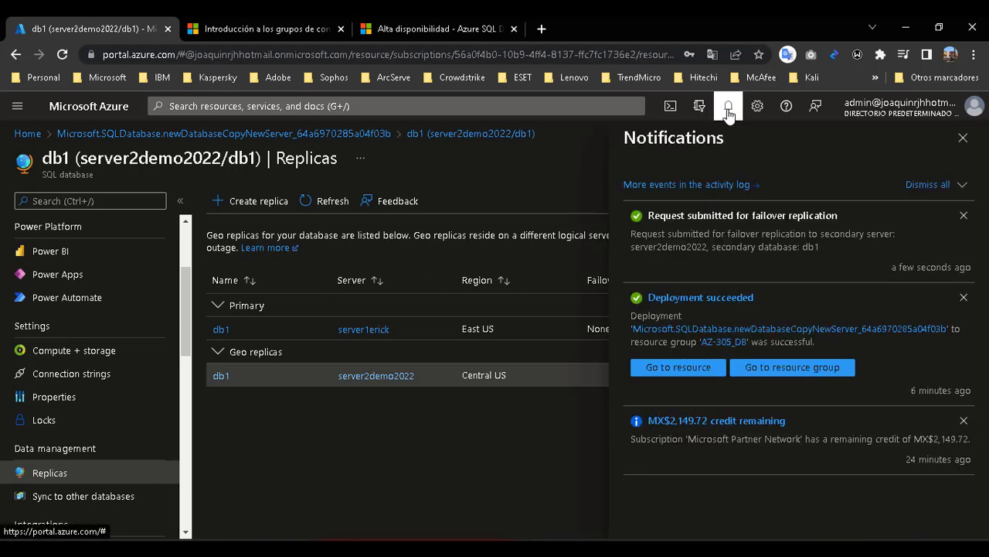
left_click(728, 109)
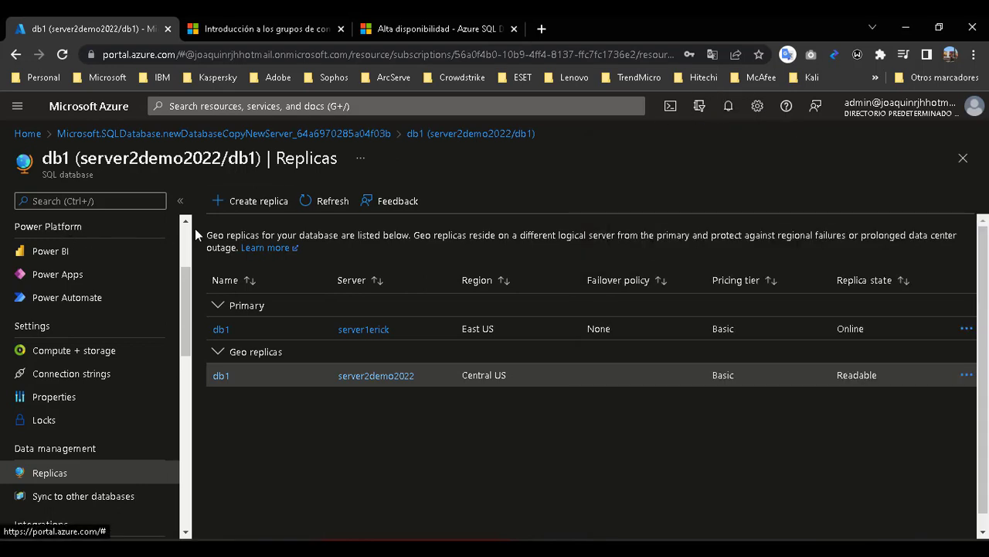
left_click(327, 201)
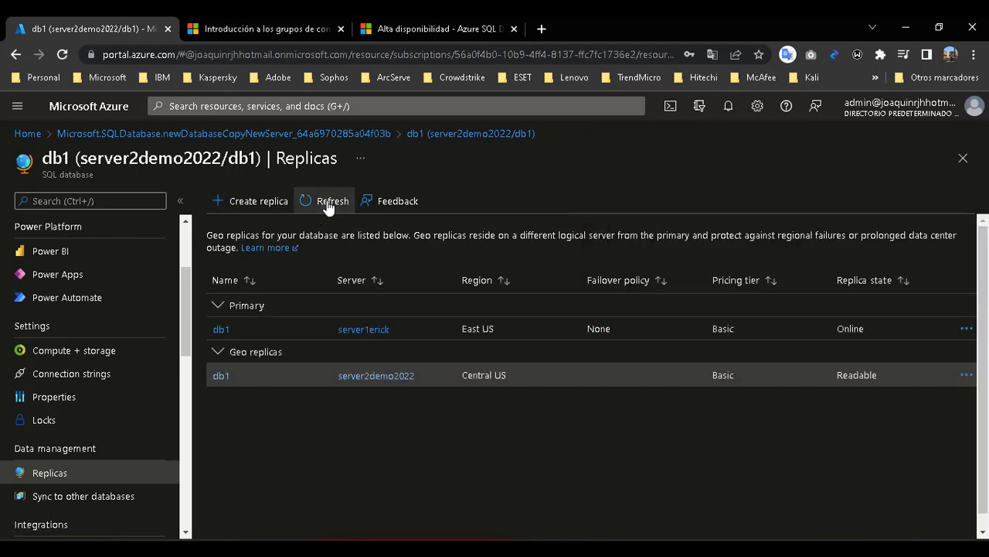
left_click(328, 201)
left_click(327, 203)
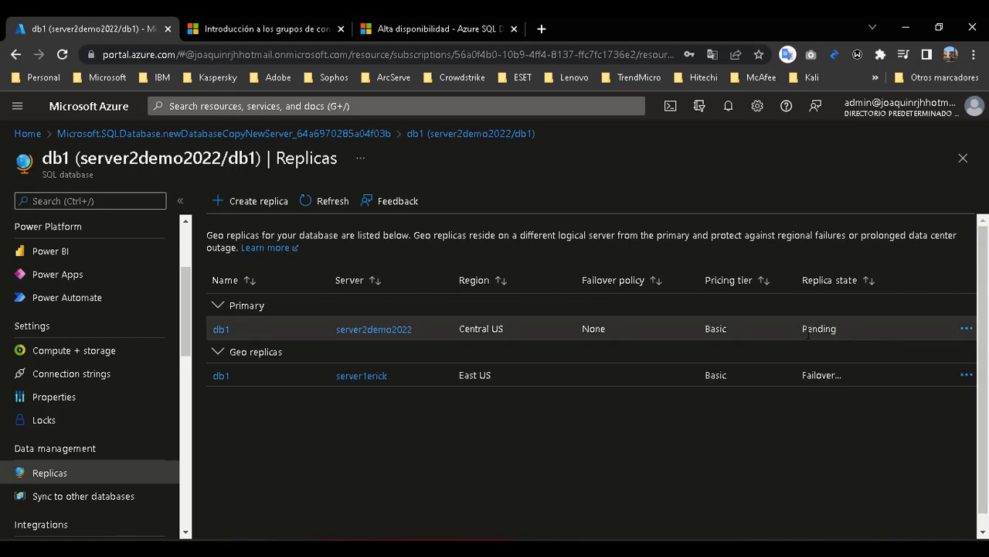
left_click(330, 197)
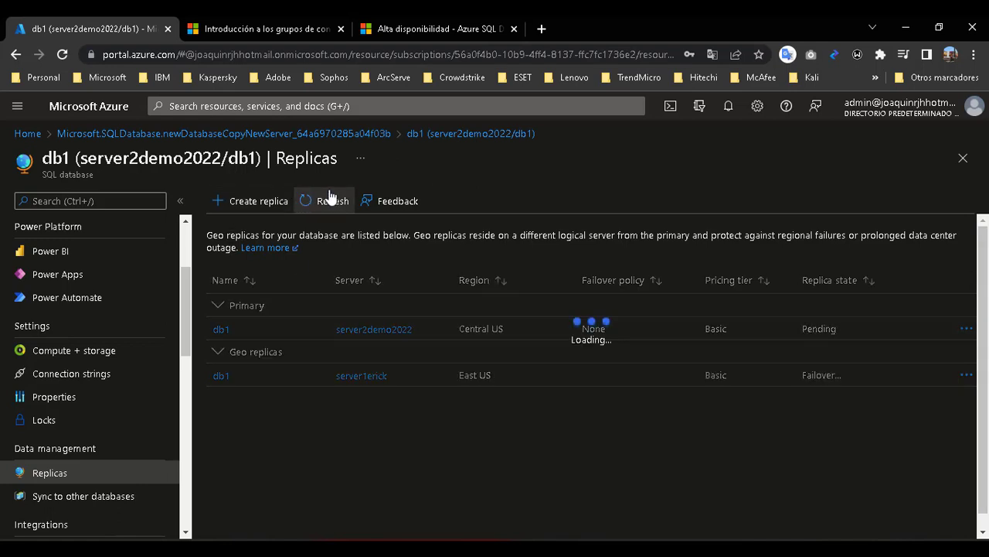
left_click(331, 198)
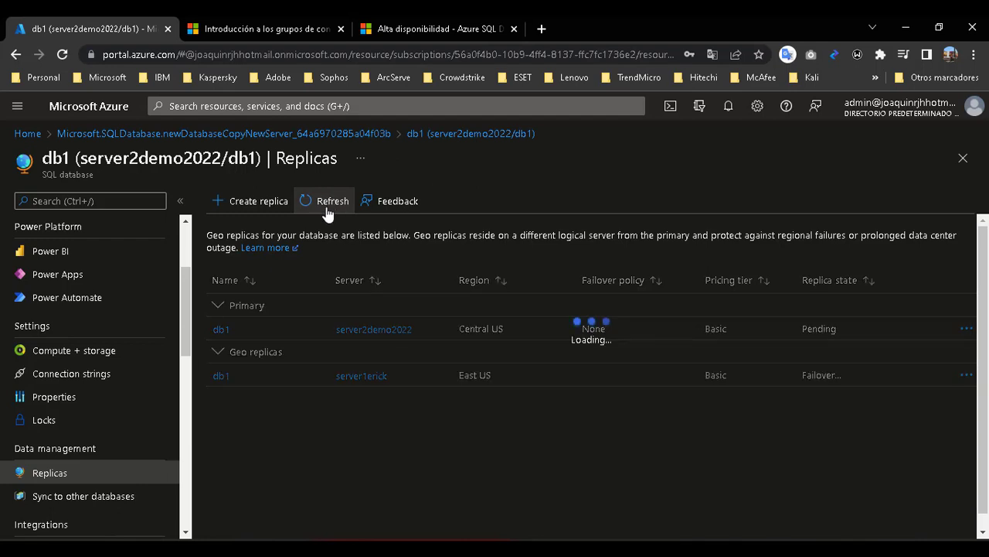